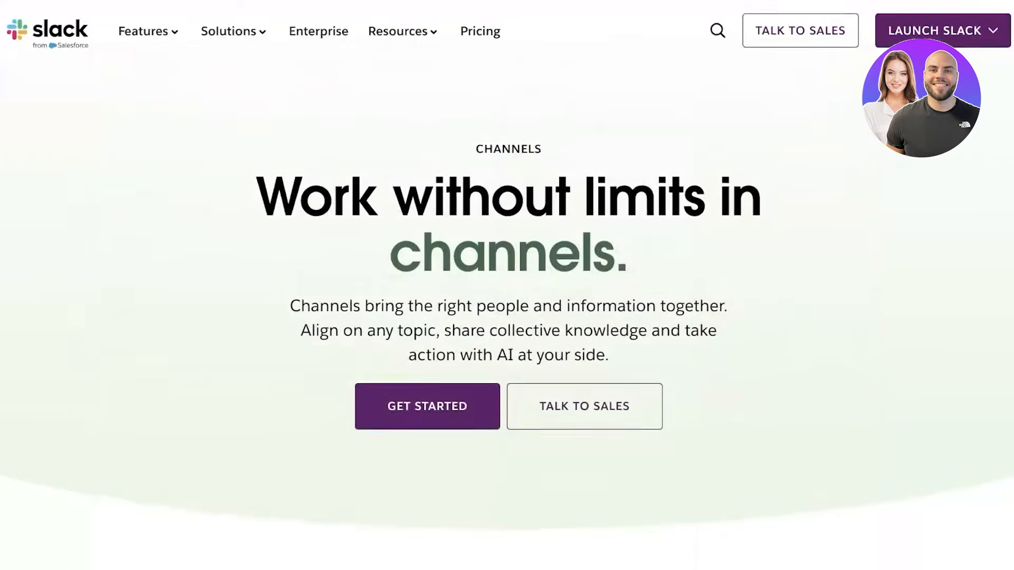
- Sign up for Slack with a Google account, reaching the 'New Workspace' naming step
{"action": "scroll", "coordinate": [507, 317], "scroll_direction": "down", "scroll_amount": 15}
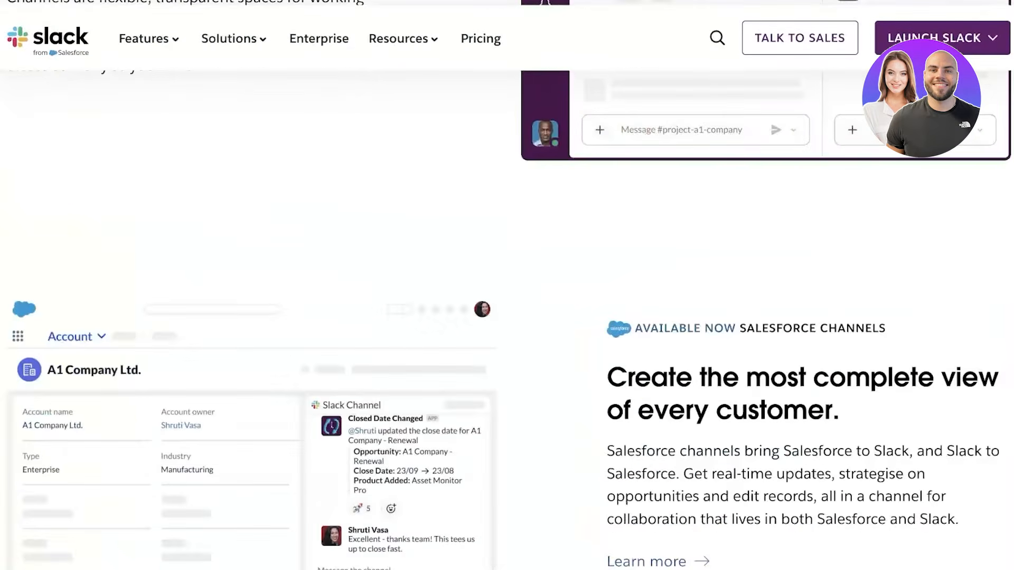
{"action": "scroll", "coordinate": [506, 317], "scroll_direction": "down", "scroll_amount": 20}
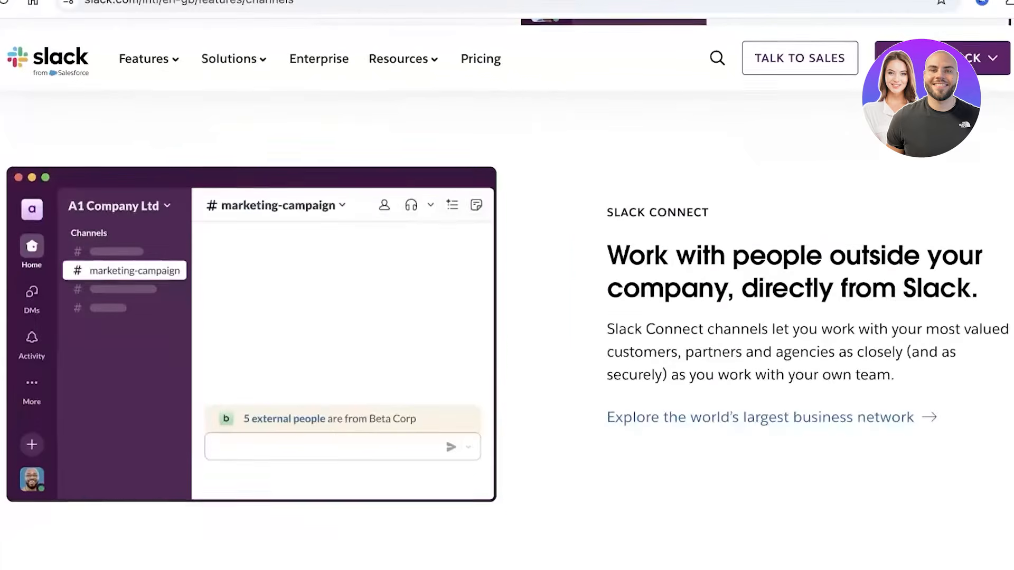
{"action": "scroll", "coordinate": [506, 317], "scroll_direction": "up", "scroll_amount": 20}
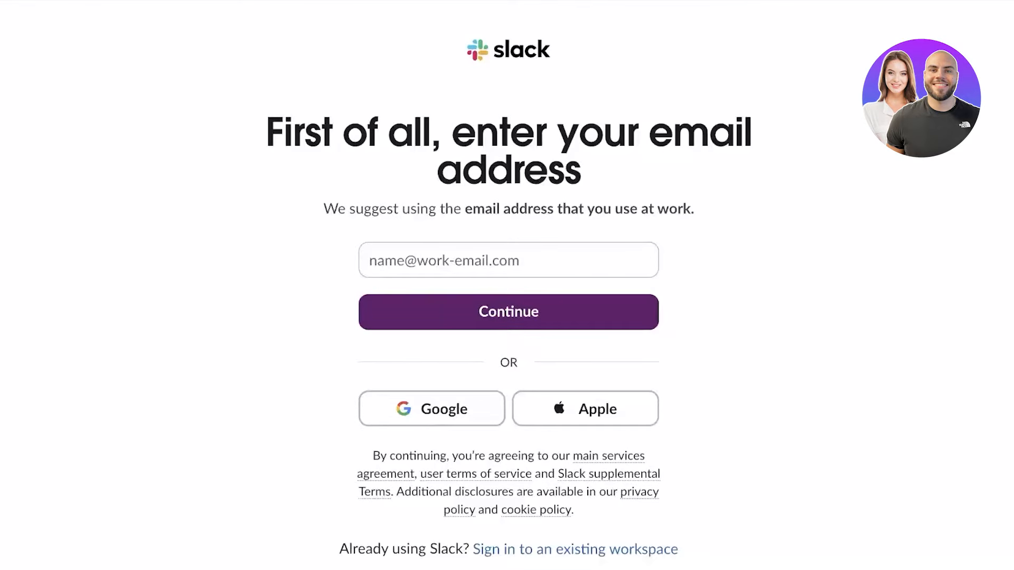
{"action": "scroll", "coordinate": [508, 317], "scroll_direction": "down", "scroll_amount": 2}
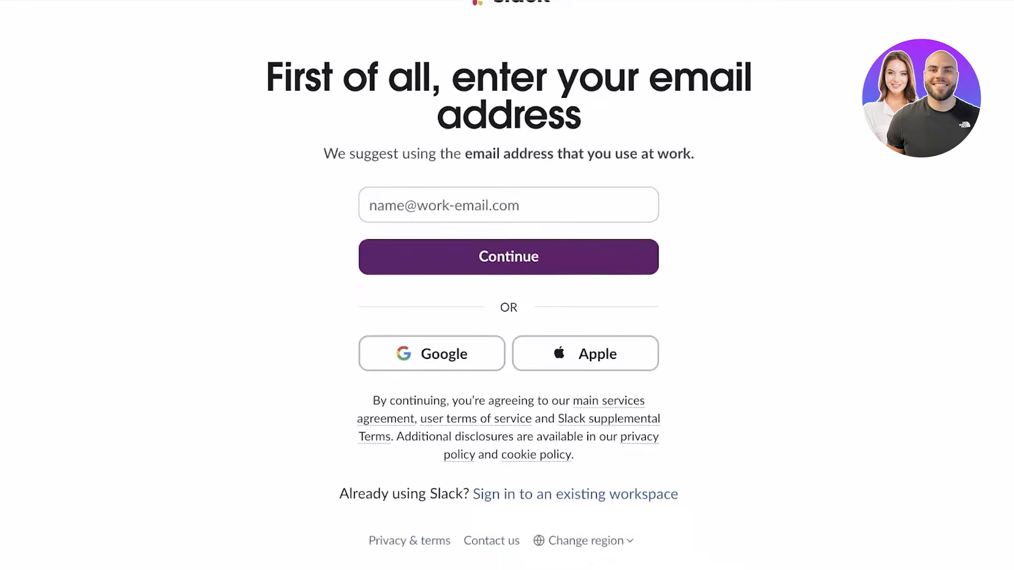
{"action": "scroll", "coordinate": [508, 285], "scroll_direction": "up", "scroll_amount": 2}
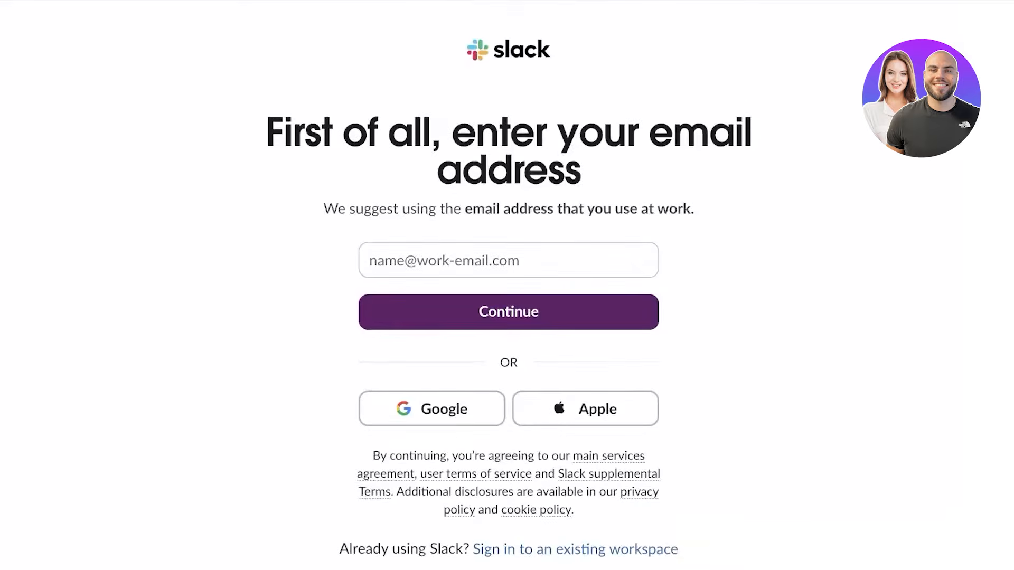
{"action": "left_click", "coordinate": [508, 260]}
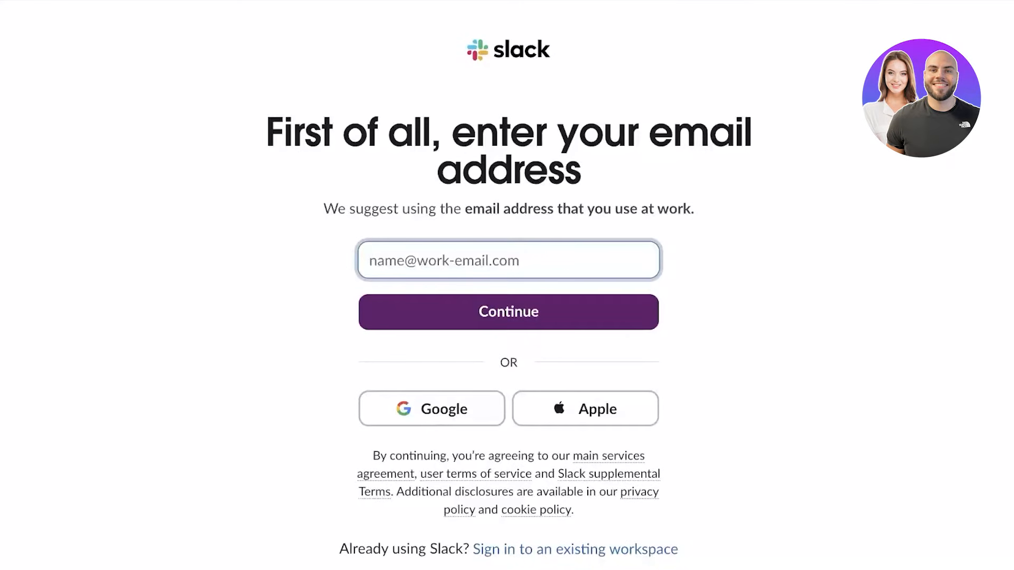
{"action": "left_click", "coordinate": [432, 409]}
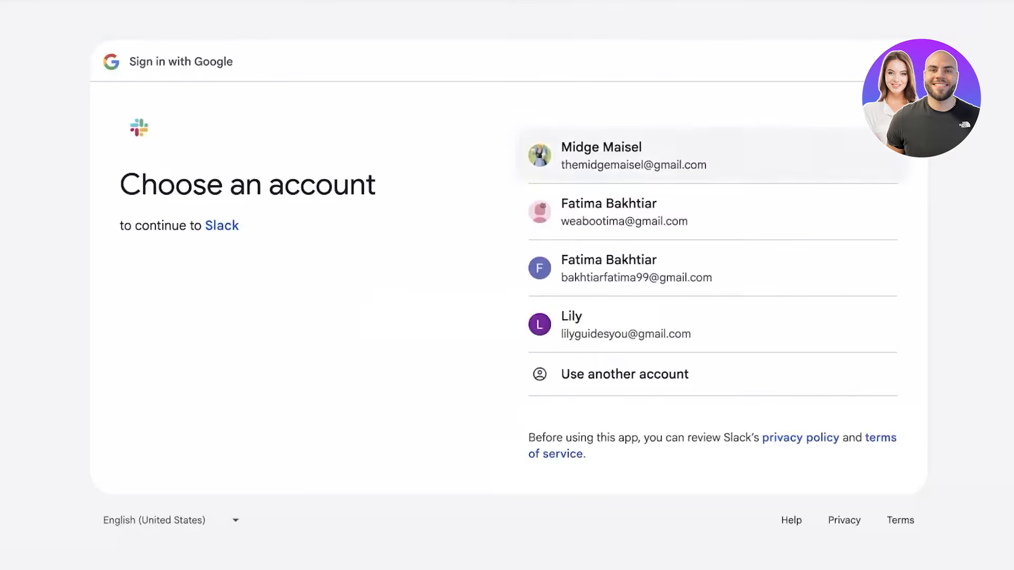
{"action": "left_click", "coordinate": [633, 156]}
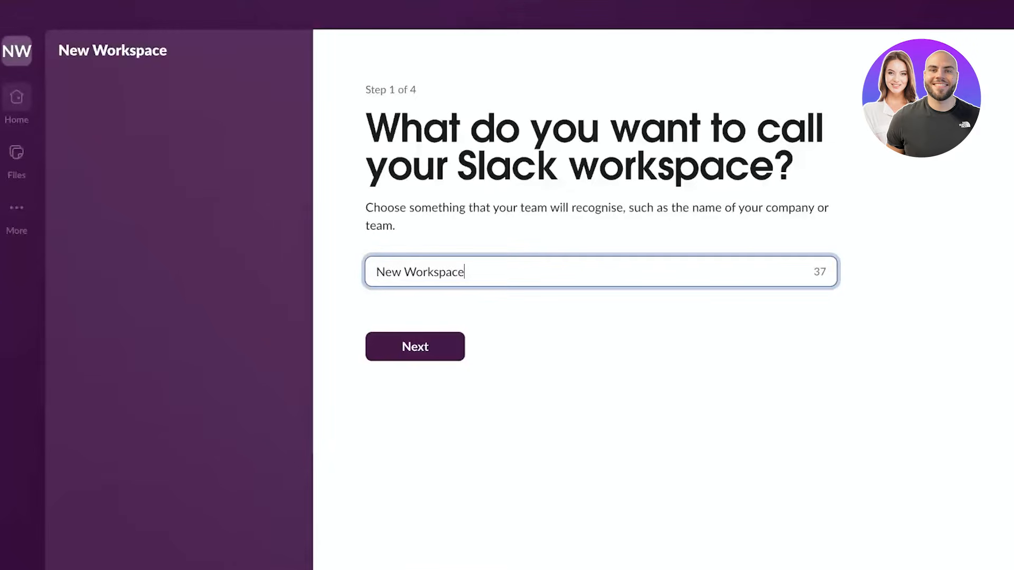
- Replace 'New Workspace' with 'Kiki Media' as the workspace name
{"action": "key", "text": "shift+Left"}
{"action": "key", "text": "shift+Left"}
{"action": "key", "text": "shift+Left"}
{"action": "key", "text": "shift+Left"}
{"action": "key", "text": "shift+Left"}
{"action": "key", "text": "shift+Left"}
{"action": "key", "text": "shift+Left"}
{"action": "key", "text": "shift+Left"}
{"action": "key", "text": "shift+Left"}
{"action": "key", "text": "shift+Left"}
{"action": "key", "text": "shift+Left"}
{"action": "key", "text": "shift+Left"}
{"action": "key", "text": "shift+Left"}
{"action": "key", "text": "BackSpace"}
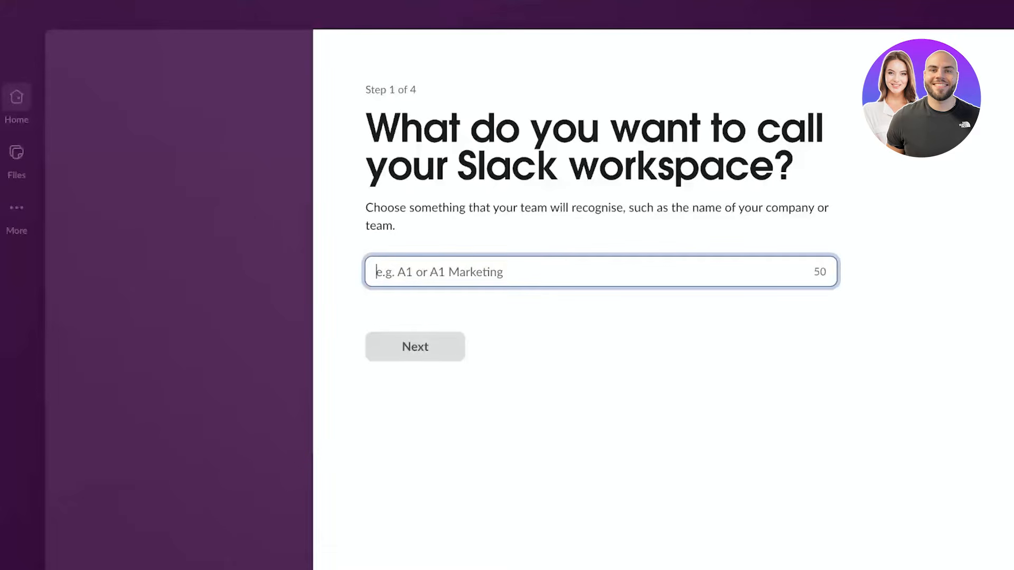
{"action": "type", "text": "Kiki S"}
{"action": "key", "text": "BackSpace"}
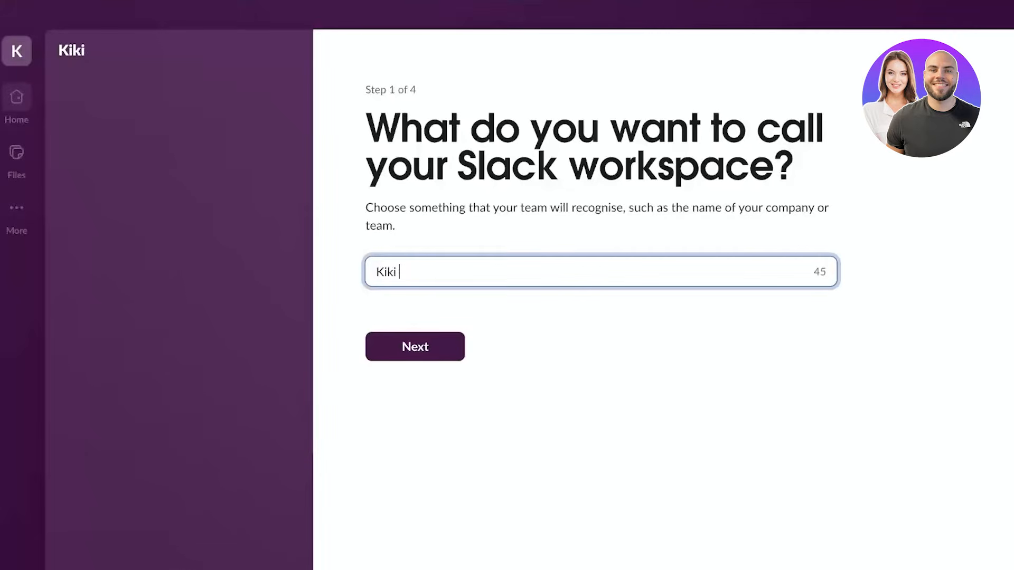
{"action": "type", "text": "Media"}
{"action": "key", "text": "Return"}
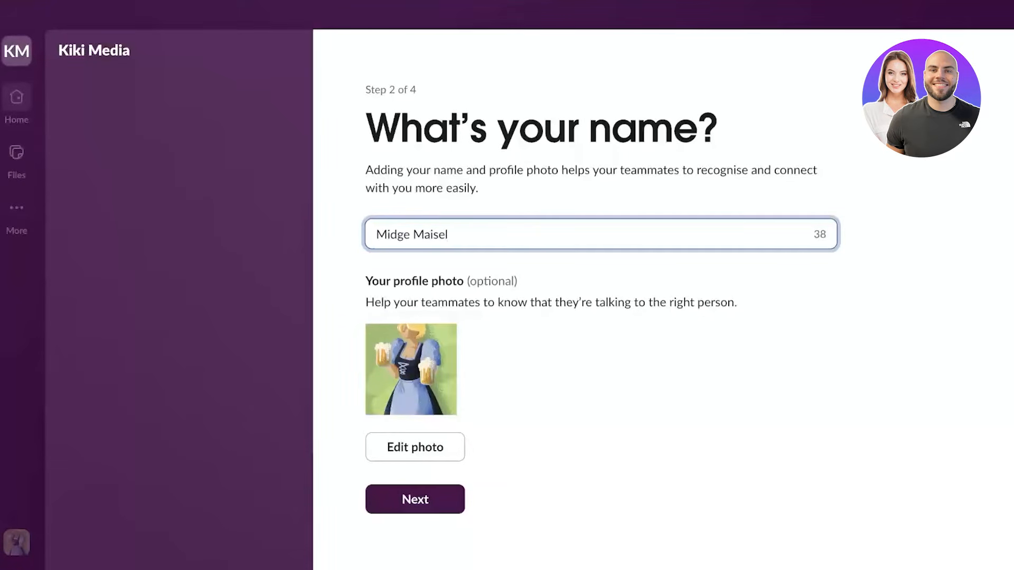
- Leave the profile photo unchanged and continue to the invite step
{"action": "left_click", "coordinate": [415, 447]}
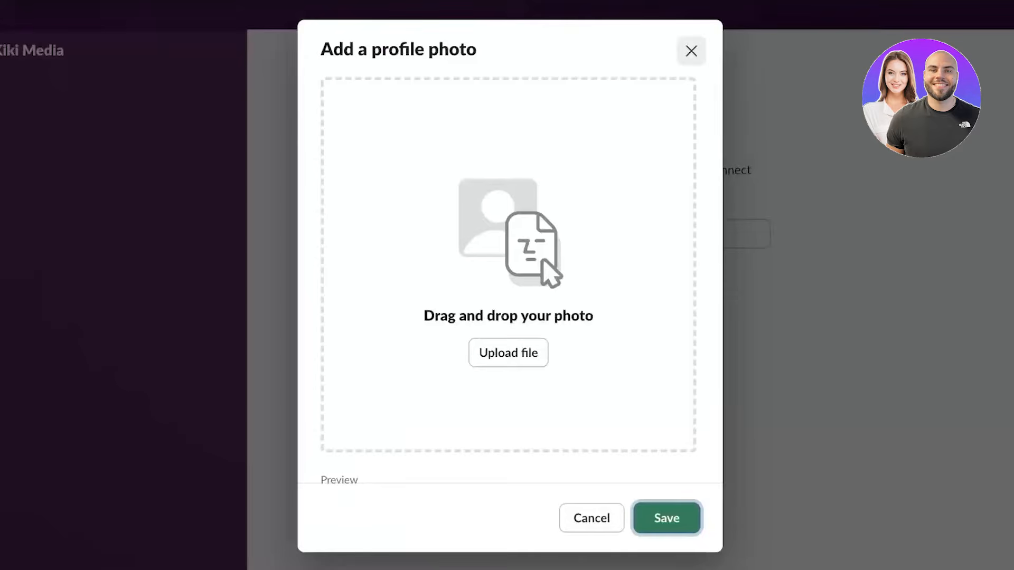
{"action": "left_click", "coordinate": [690, 51]}
{"action": "left_click", "coordinate": [349, 498]}
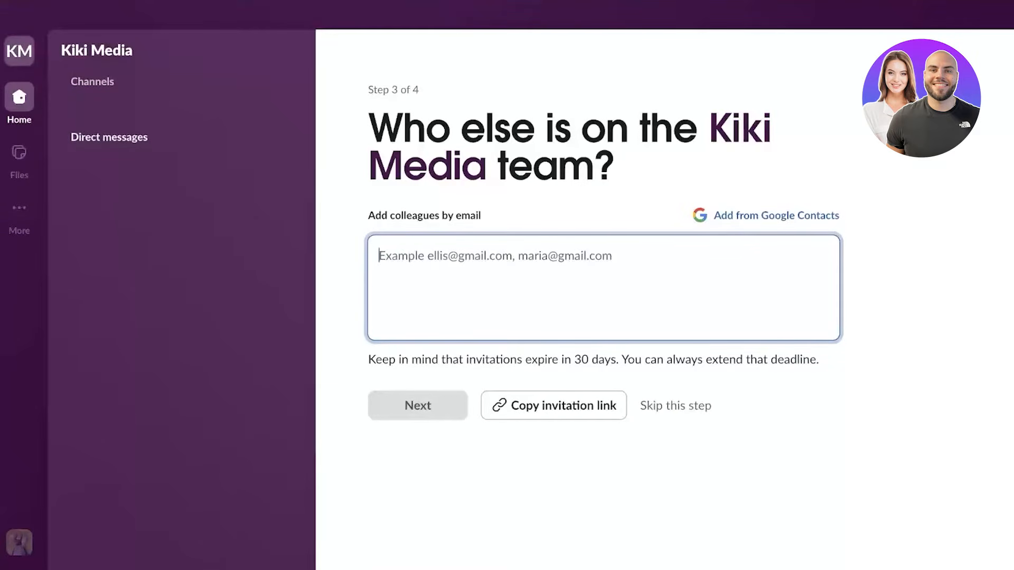
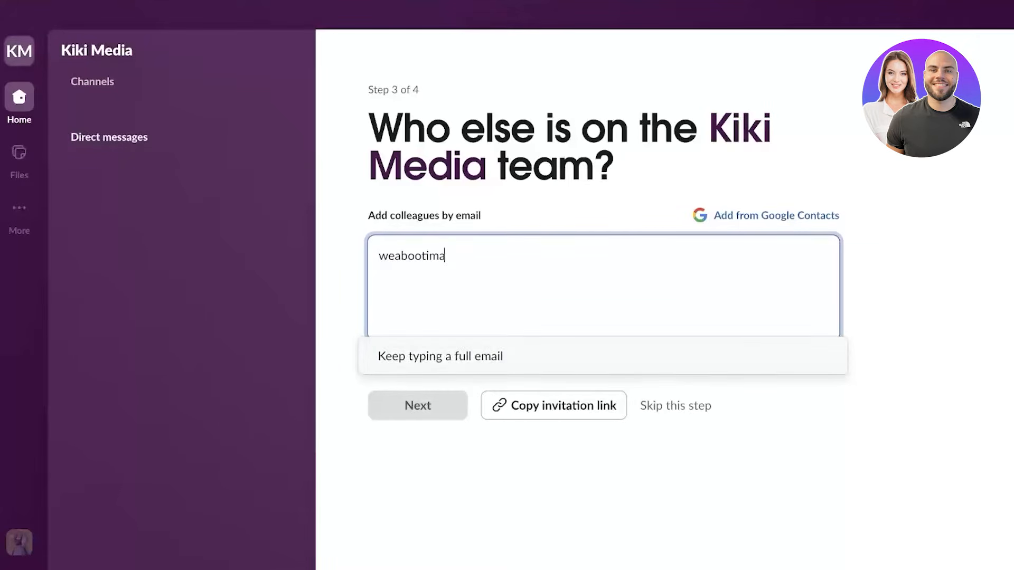
- Enter a colleague's e-mail address as an invite and copy the invitation link
{"action": "key", "text": "ctrl+a"}
{"action": "key", "text": "BackSpace"}
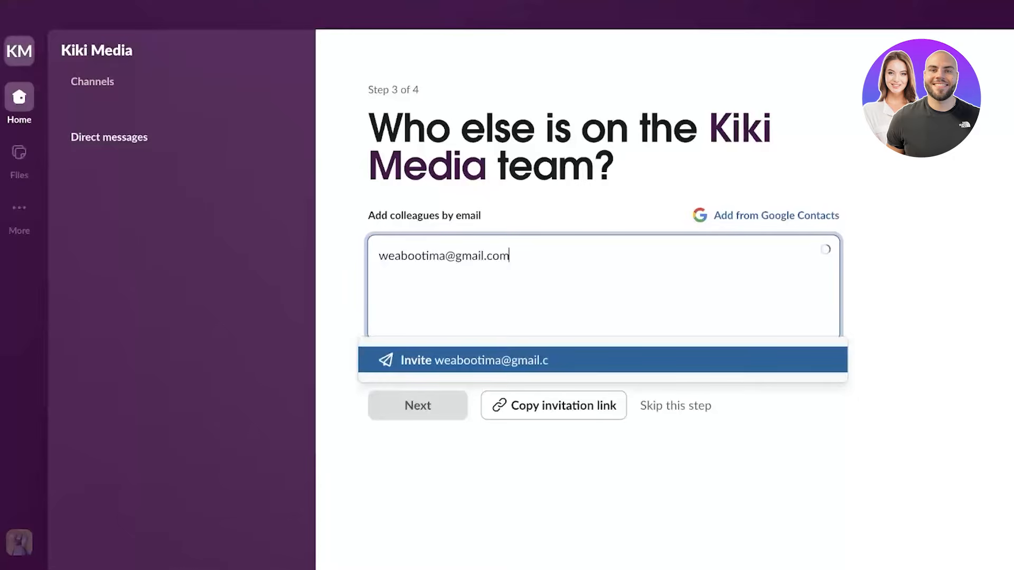
{"action": "key", "text": "Return"}
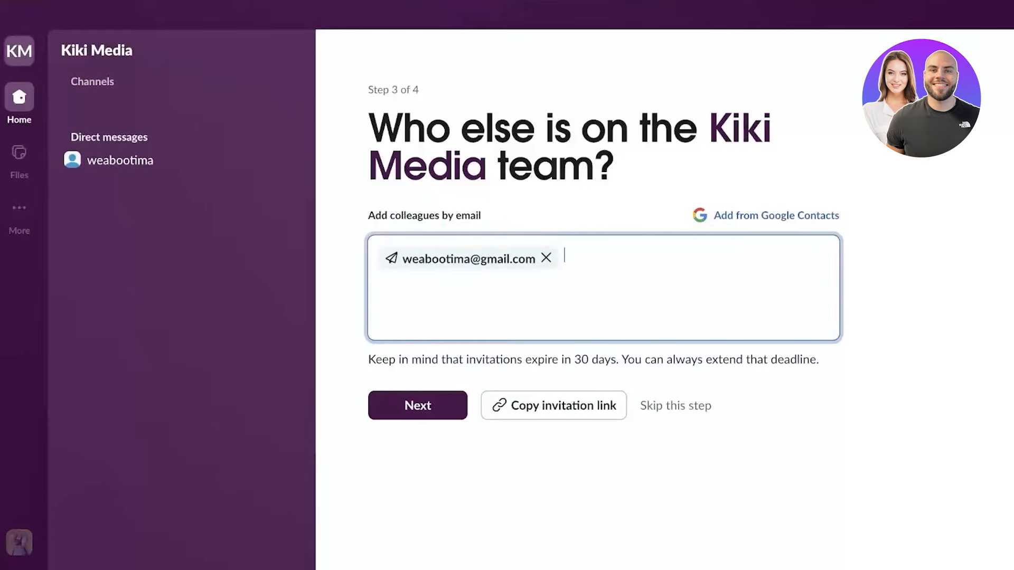
{"action": "left_click", "coordinate": [554, 405]}
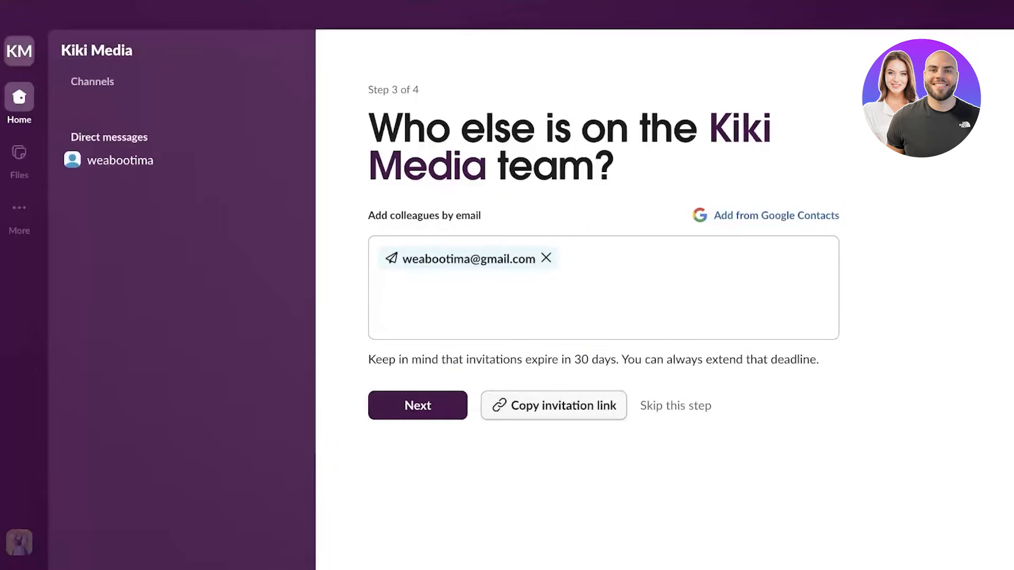
- Skip the invite step without sending any invitations
{"action": "left_click", "coordinate": [675, 405]}
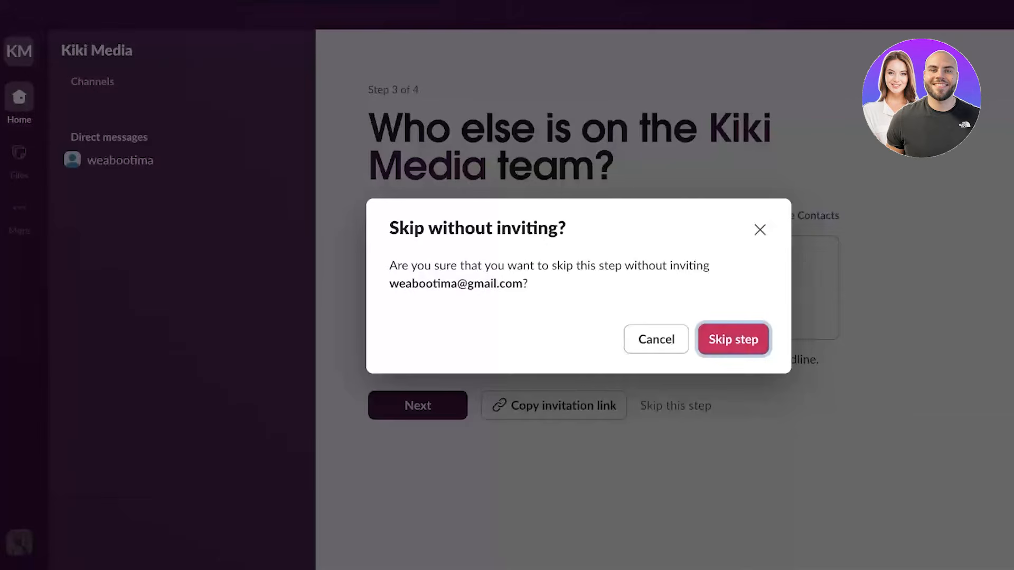
{"action": "left_click", "coordinate": [733, 339]}
{"action": "scroll", "coordinate": [457, 317], "scroll_direction": "down", "scroll_amount": 2}
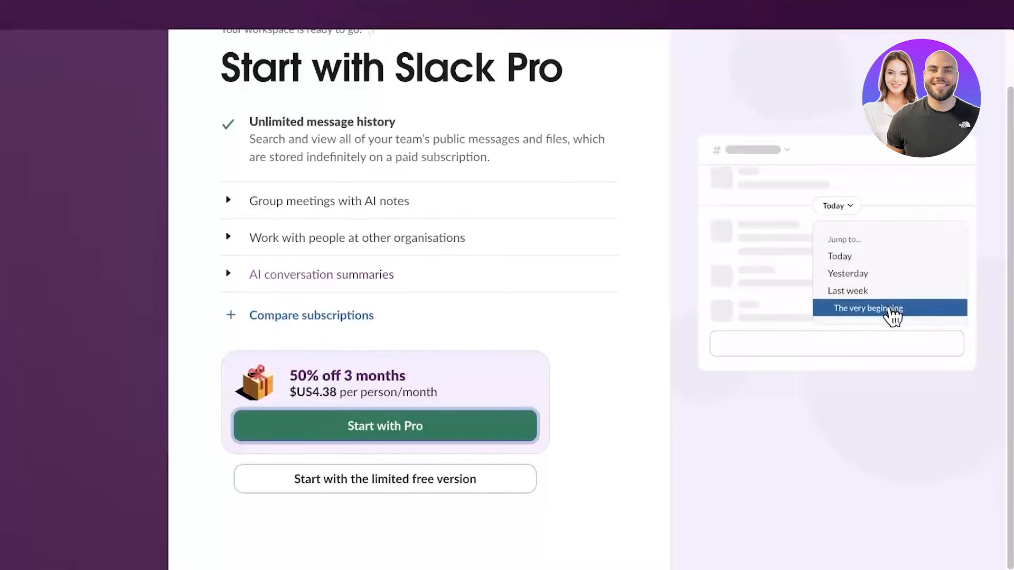
- Choose the limited free version and click through the Welcome to Slack tour
{"action": "left_click", "coordinate": [385, 479]}
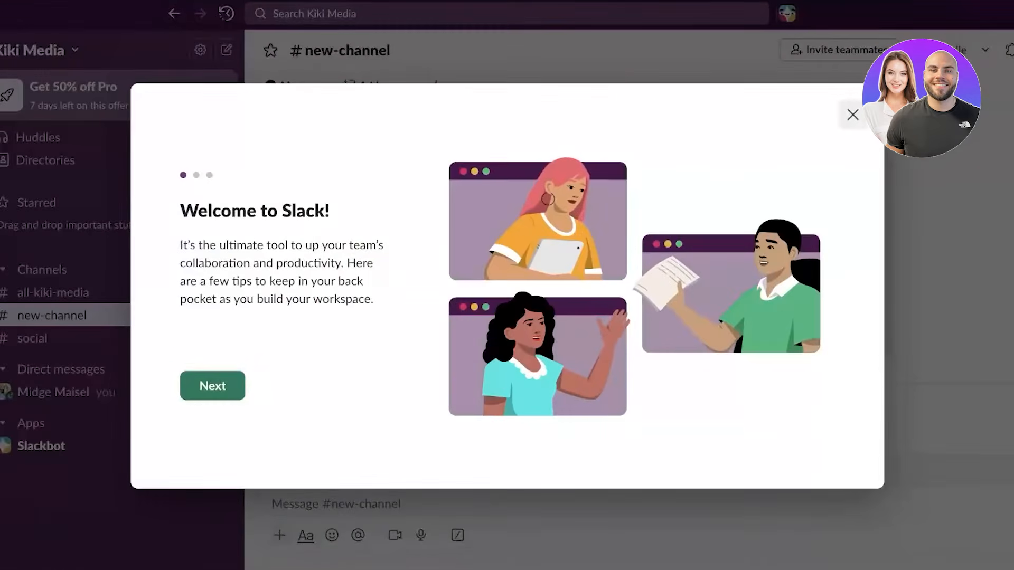
{"action": "left_click", "coordinate": [212, 386]}
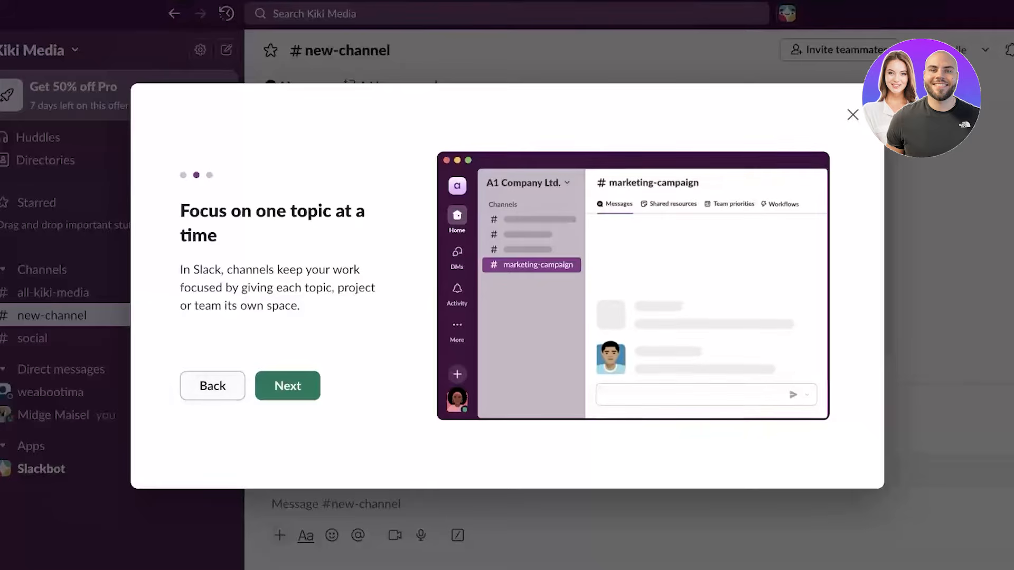
{"action": "left_click", "coordinate": [287, 386]}
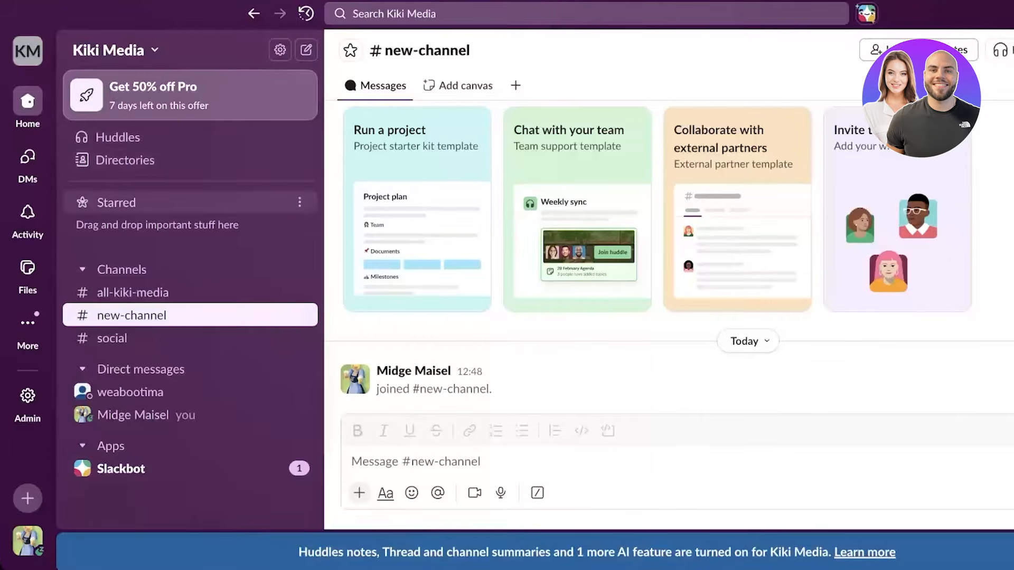
- Browse the sidebar and workspace switcher, then open the Slackbot conversation under Apps
{"action": "left_click", "coordinate": [121, 269]}
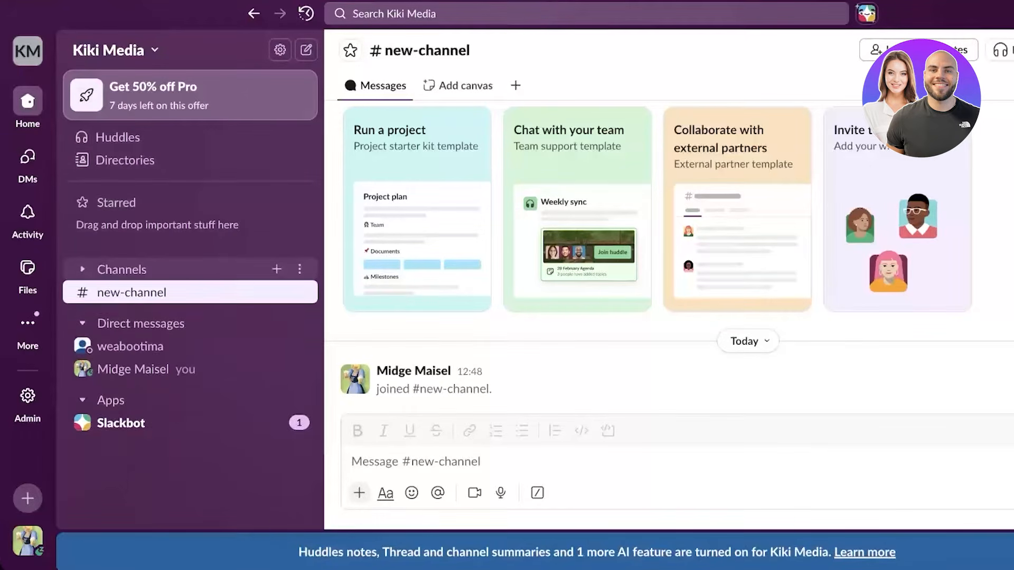
{"action": "left_click", "coordinate": [121, 269]}
{"action": "left_click", "coordinate": [28, 52]}
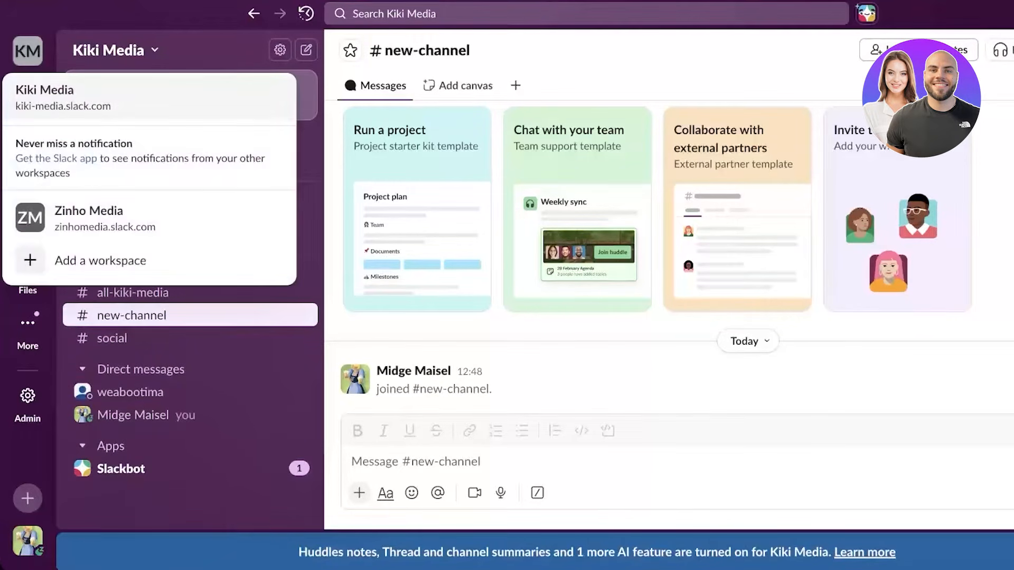
{"action": "key", "text": "Escape"}
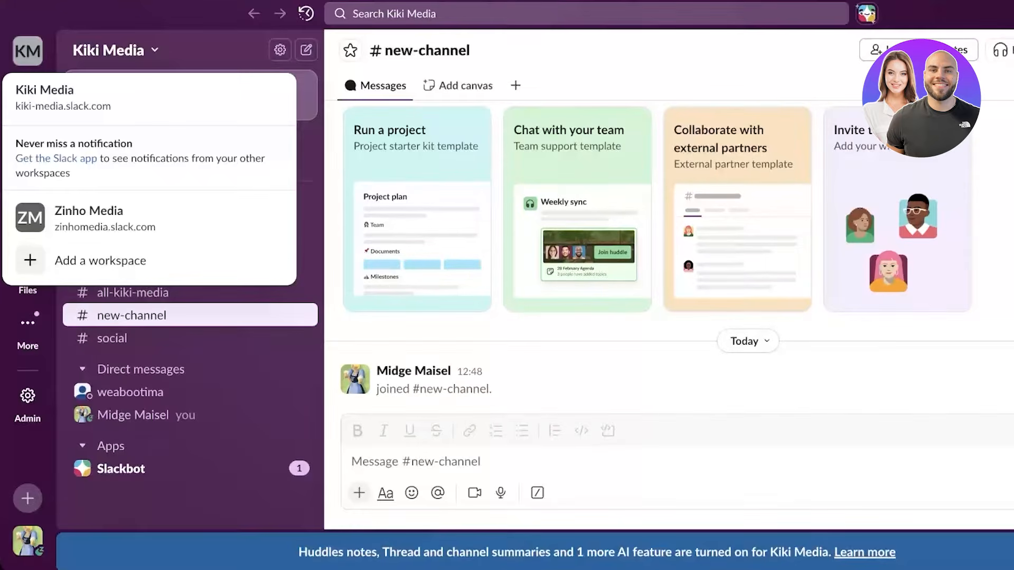
{"action": "left_click", "coordinate": [109, 50]}
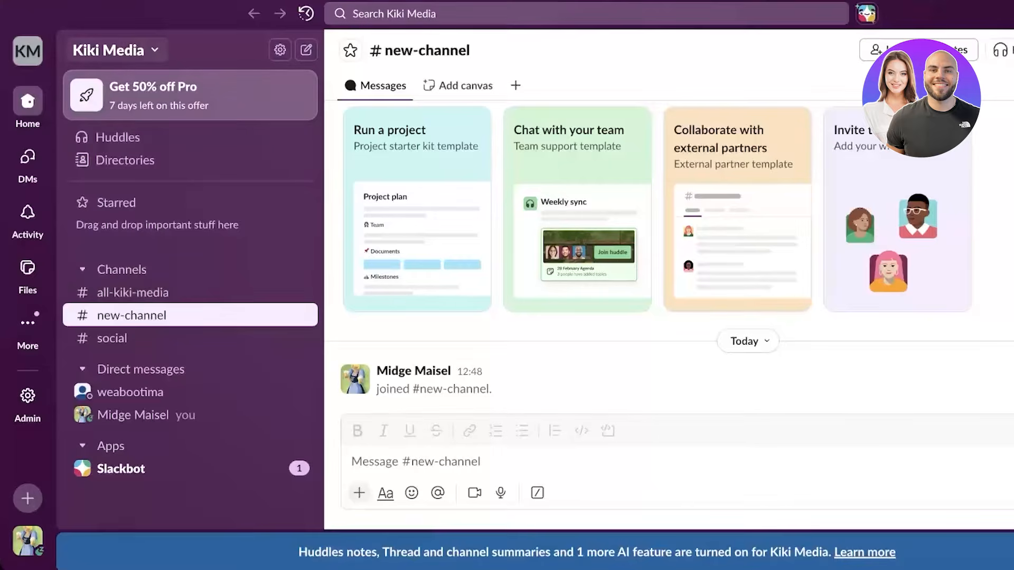
{"action": "left_click", "coordinate": [280, 50]}
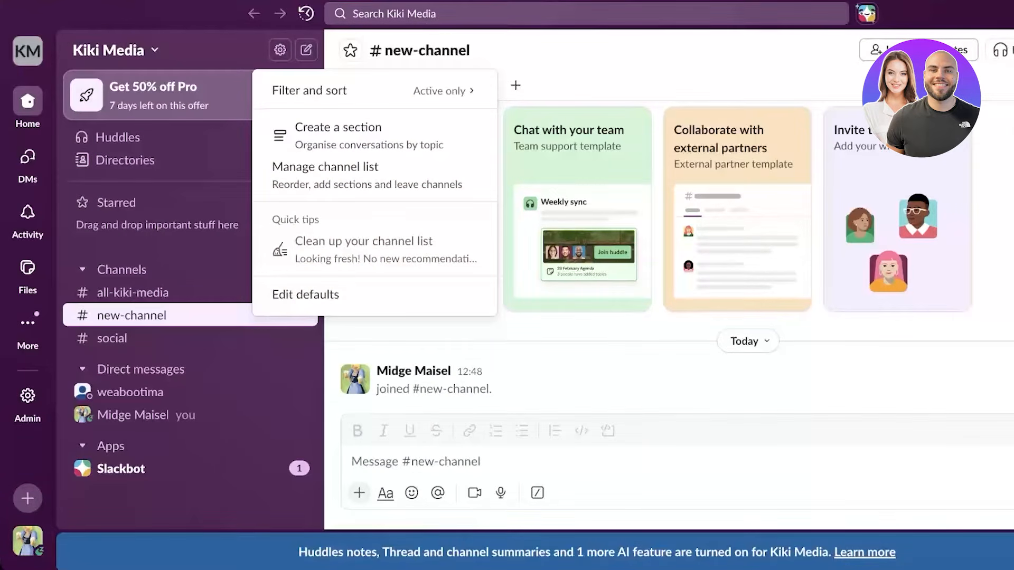
{"action": "left_click", "coordinate": [238, 415]}
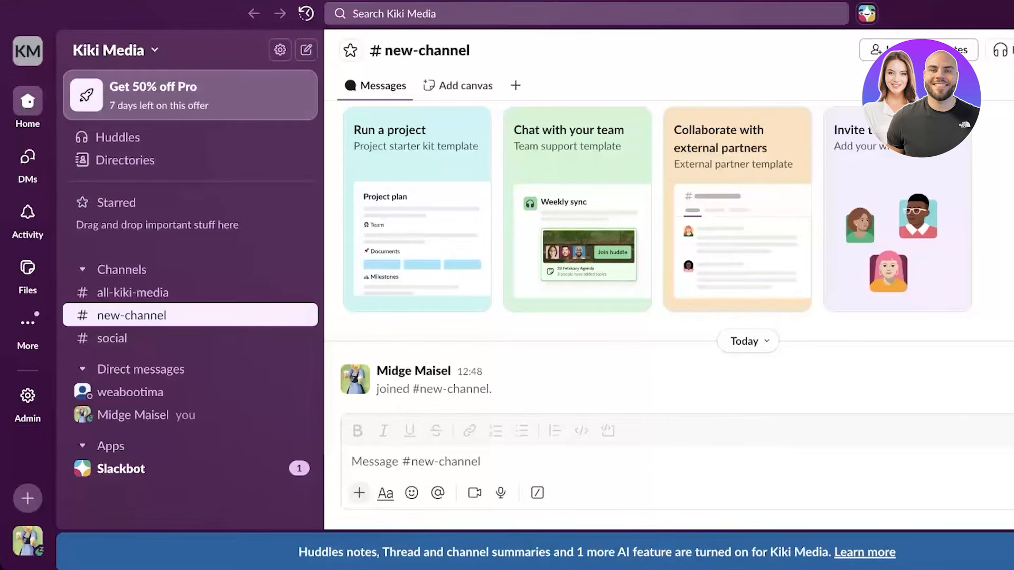
{"action": "left_click", "coordinate": [120, 468]}
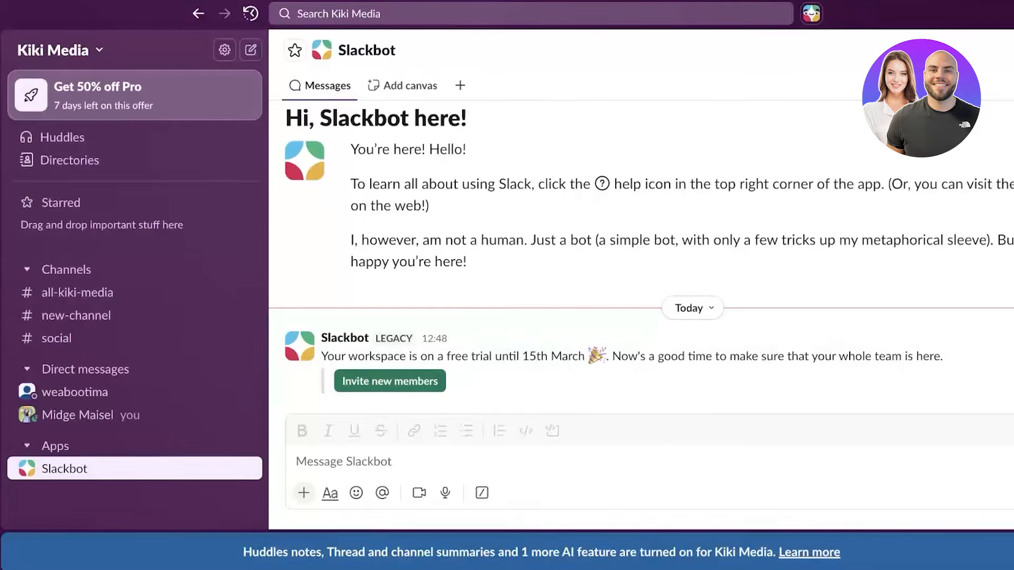
- Try the slash-command menu, open the colleague's direct message, and view all DMs
{"action": "type", "text": "/"}
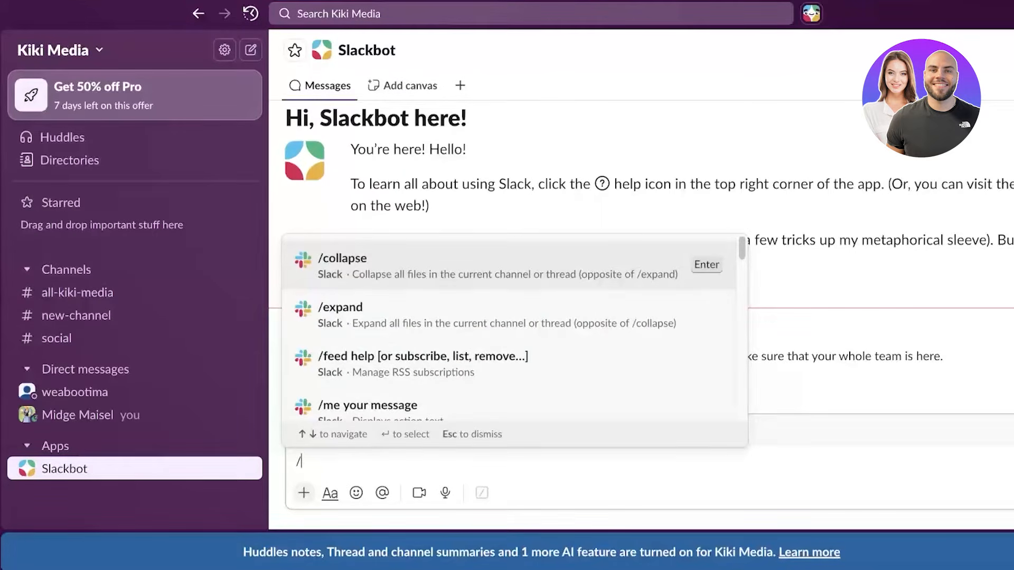
{"action": "scroll", "coordinate": [485, 343], "scroll_direction": "down", "scroll_amount": 20}
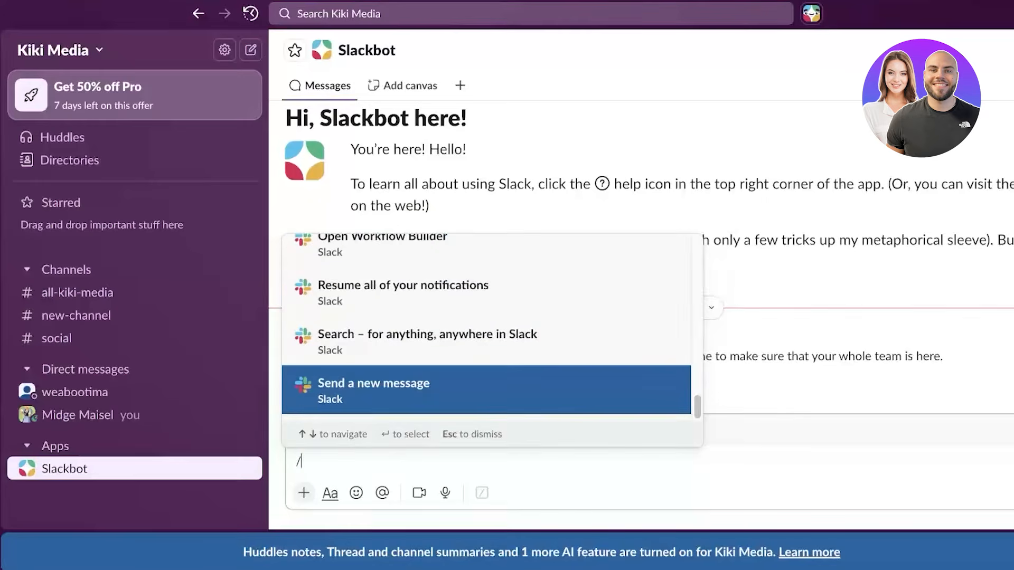
{"action": "key", "text": "BackSpace"}
{"action": "left_click", "coordinate": [106, 391]}
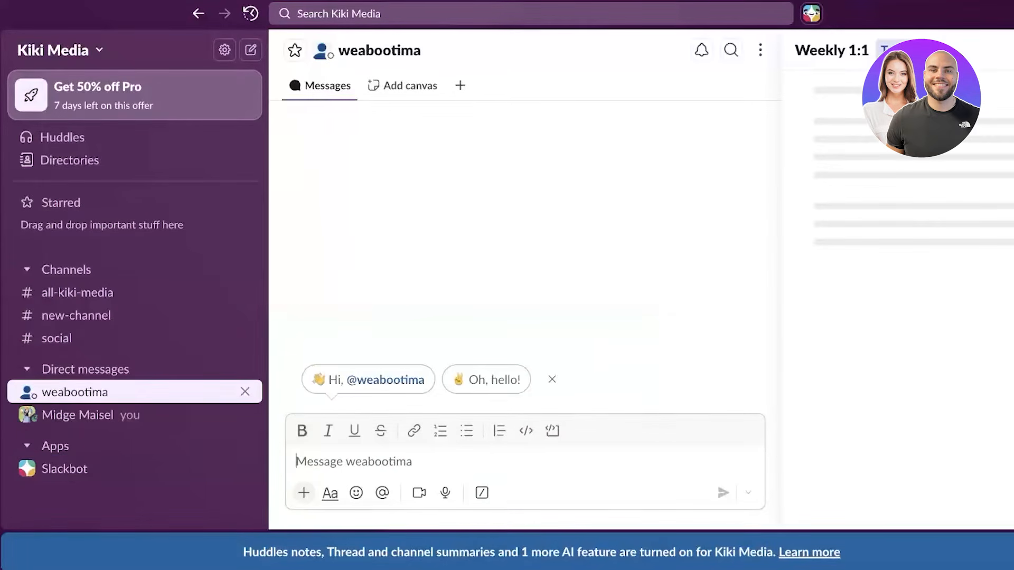
{"action": "left_click", "coordinate": [53, 270]}
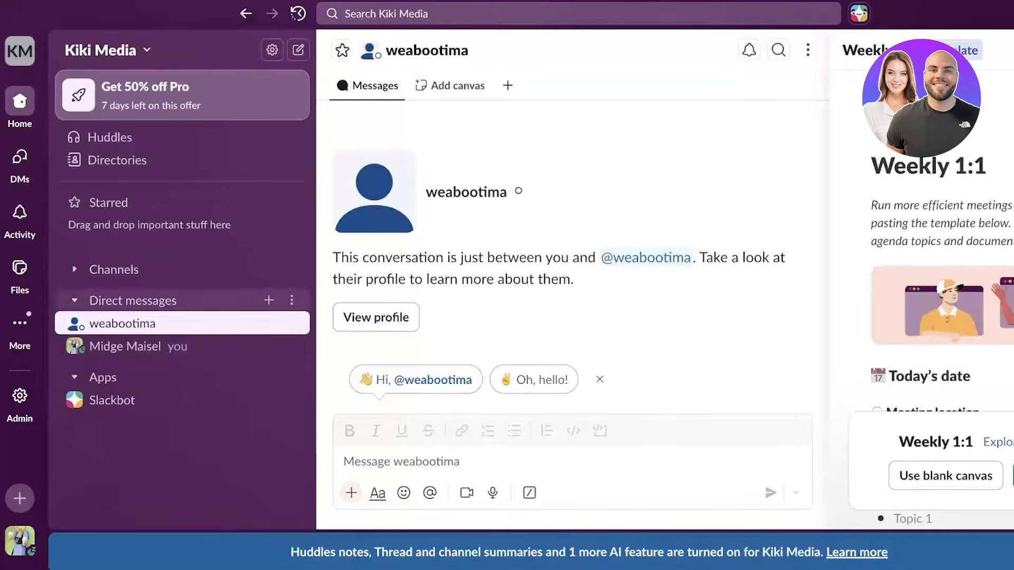
{"action": "left_click", "coordinate": [132, 301]}
{"action": "left_click", "coordinate": [19, 156]}
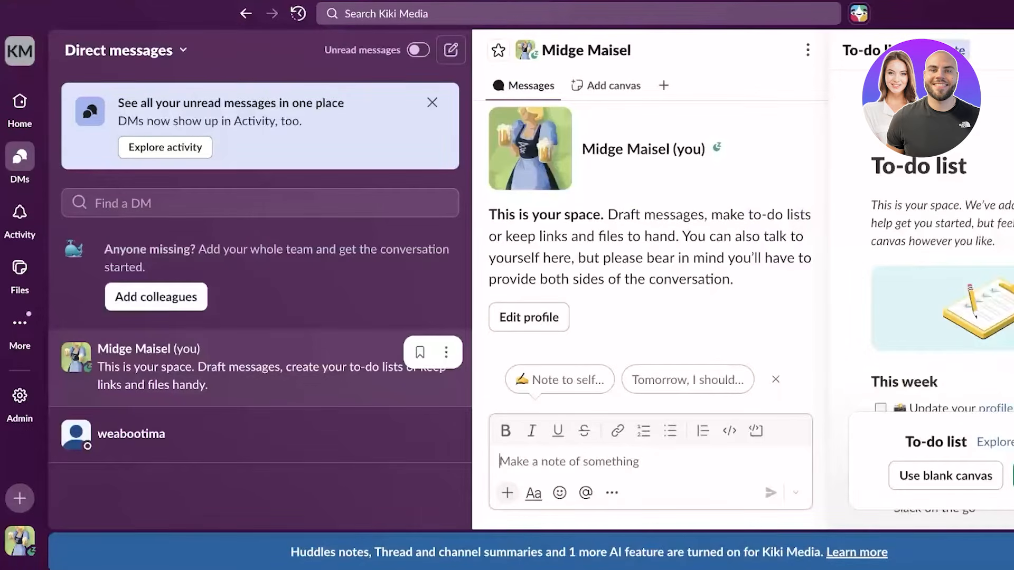
- Step through the Activity feed tour, then open the All files page
{"action": "left_click", "coordinate": [20, 212]}
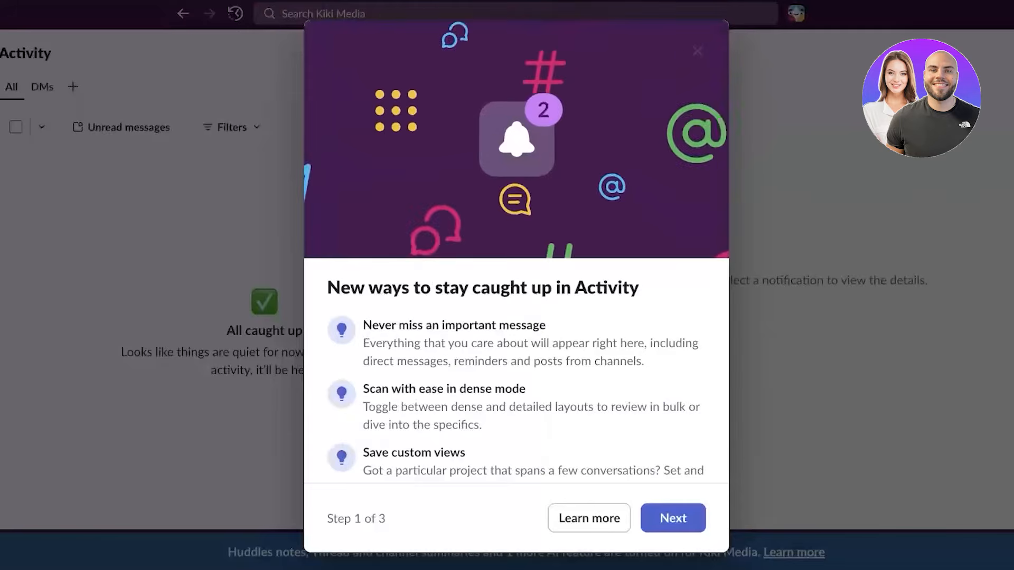
{"action": "left_click", "coordinate": [673, 517]}
{"action": "left_click", "coordinate": [673, 452]}
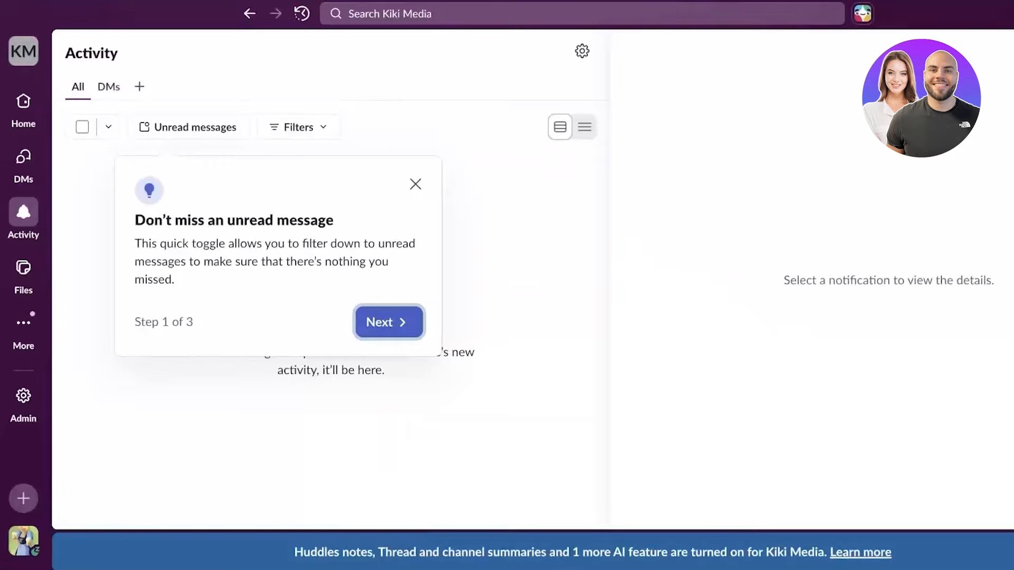
{"action": "left_click", "coordinate": [387, 321]}
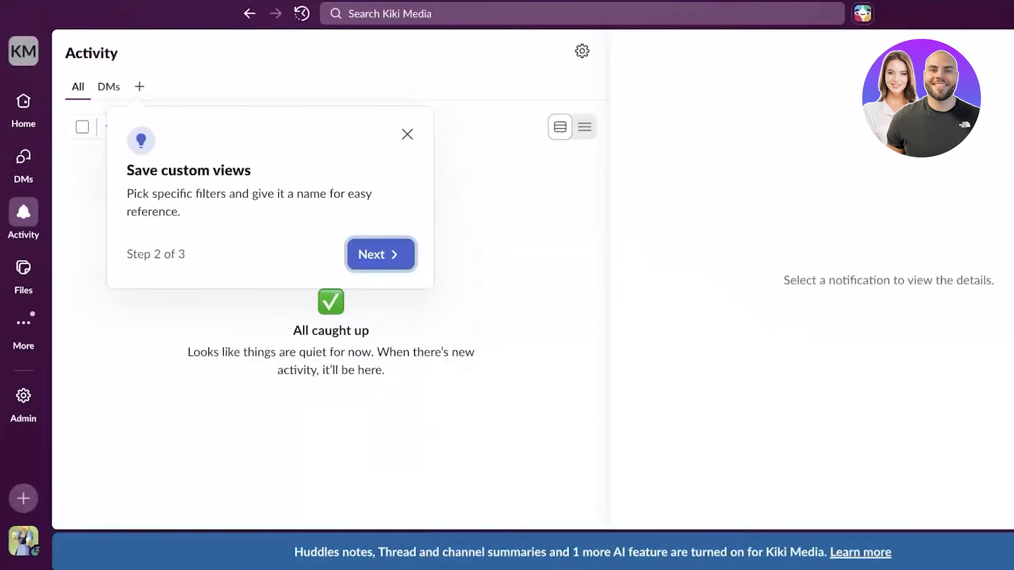
{"action": "left_click", "coordinate": [381, 254]}
{"action": "left_click", "coordinate": [554, 287]}
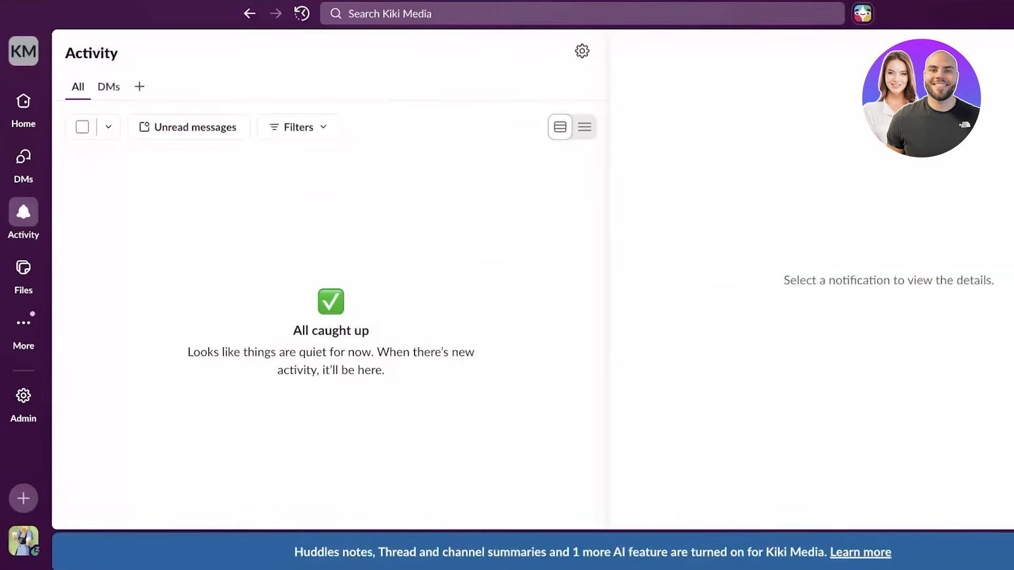
{"action": "left_click", "coordinate": [24, 268]}
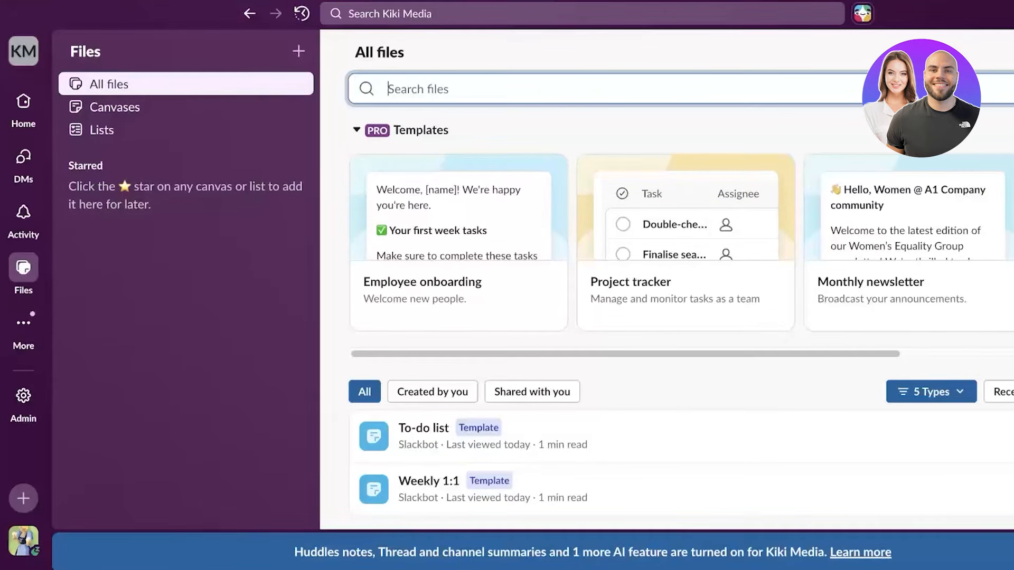
- Open More > Tools and scroll through the Workflows templates
{"action": "left_click", "coordinate": [23, 322]}
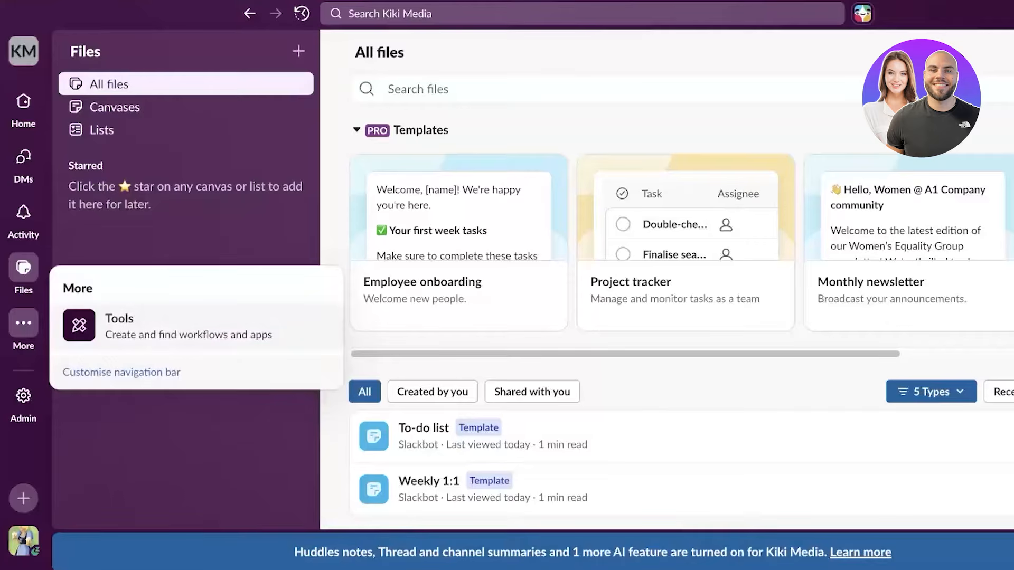
{"action": "left_click", "coordinate": [167, 326]}
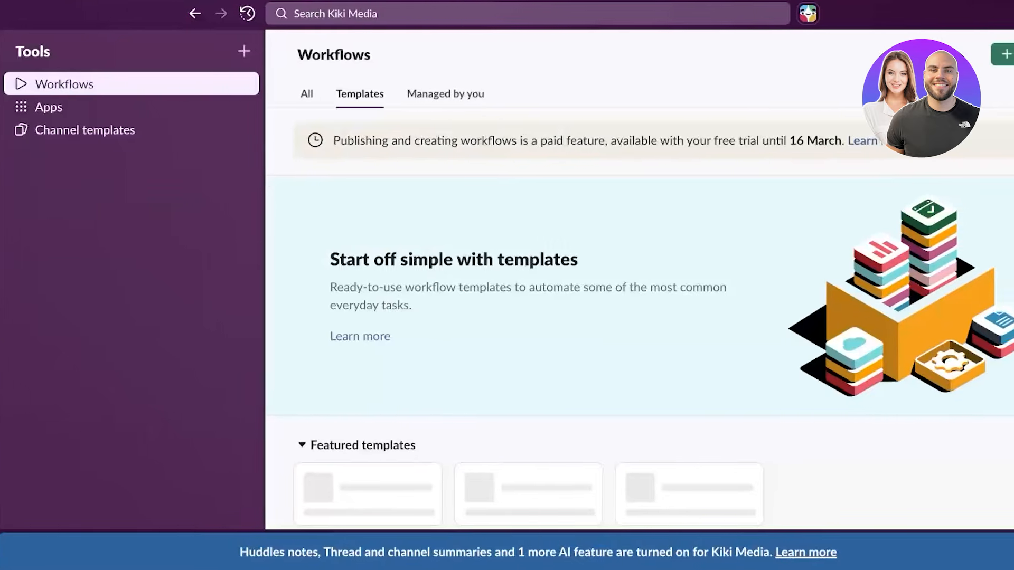
{"action": "scroll", "coordinate": [676, 248], "scroll_direction": "down", "scroll_amount": 10}
{"action": "scroll", "coordinate": [602, 317], "scroll_direction": "down", "scroll_amount": 15}
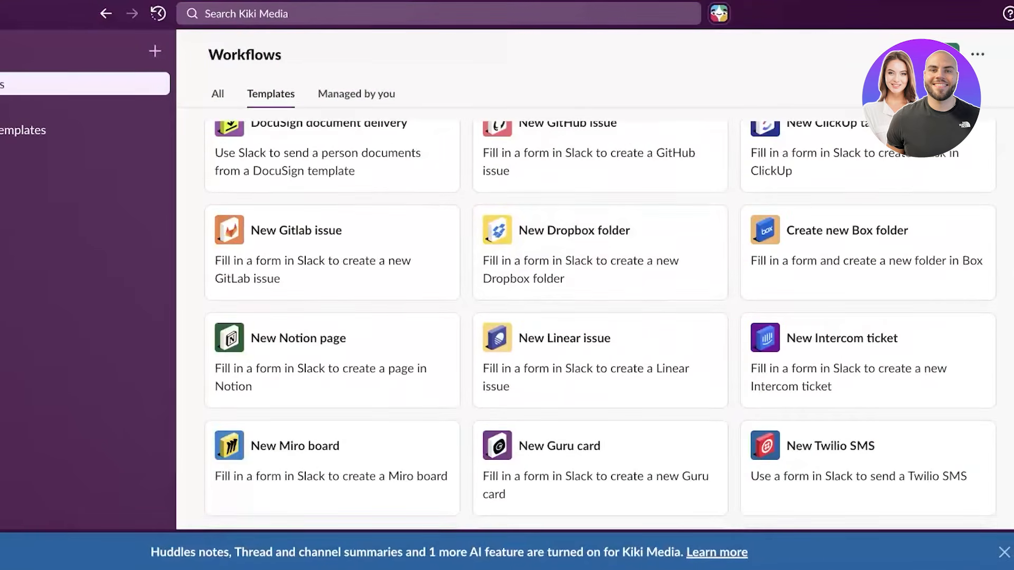
{"action": "scroll", "coordinate": [602, 316], "scroll_direction": "up", "scroll_amount": 5}
{"action": "scroll", "coordinate": [602, 370], "scroll_direction": "up", "scroll_amount": 10}
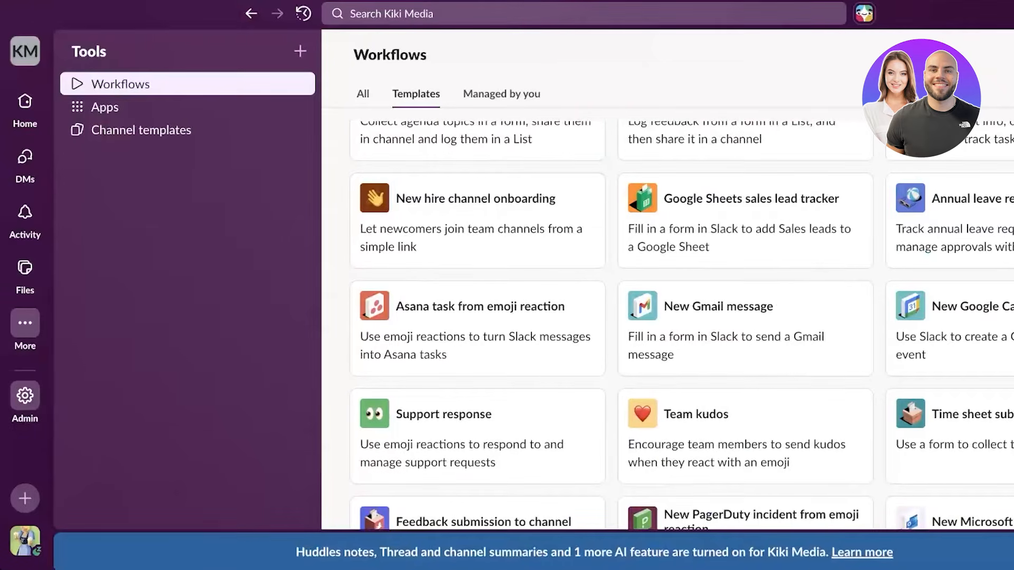
{"action": "left_click", "coordinate": [25, 395]}
- Open each channel and try leaving all-kiki-media, which Slack refuses as required
{"action": "left_click", "coordinate": [25, 108]}
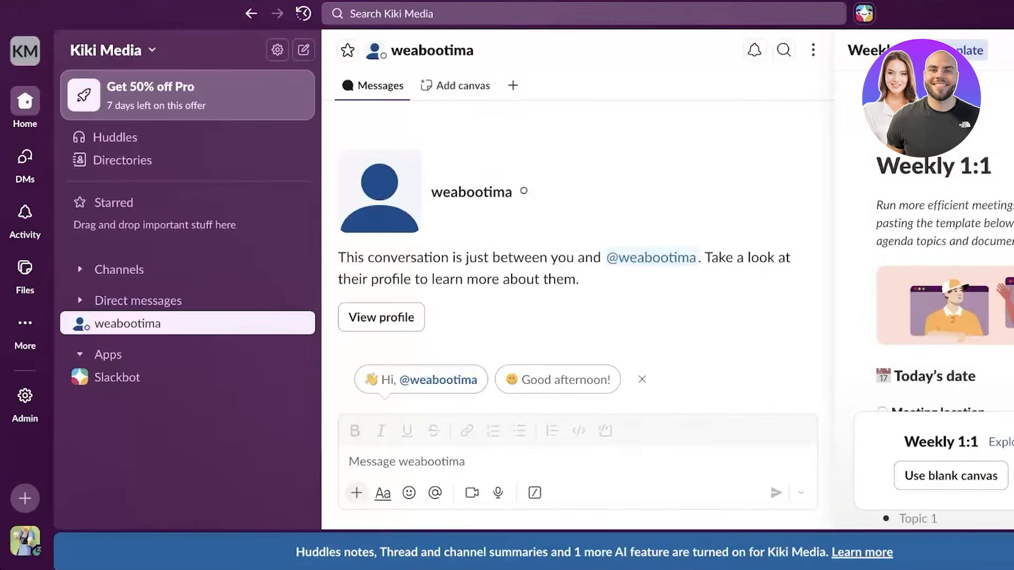
{"action": "left_click", "coordinate": [119, 269]}
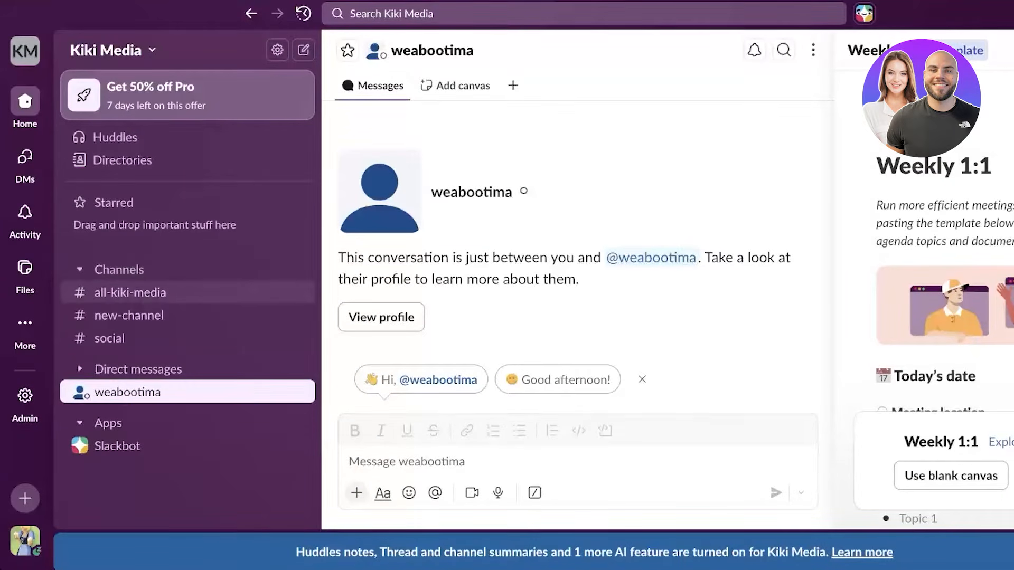
{"action": "left_click", "coordinate": [130, 292]}
{"action": "left_click", "coordinate": [129, 315]}
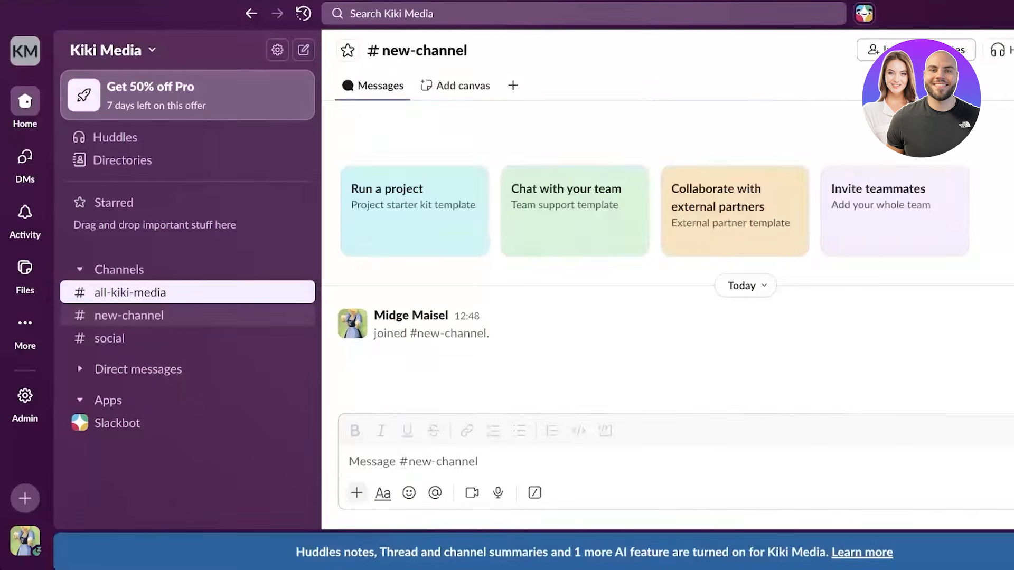
{"action": "left_click", "coordinate": [109, 339]}
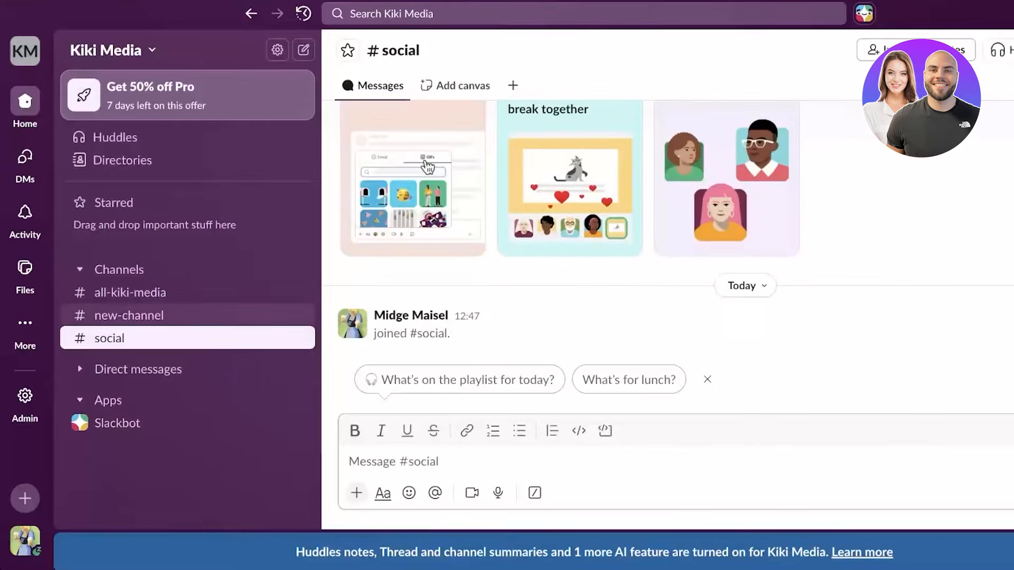
{"action": "left_click", "coordinate": [130, 292]}
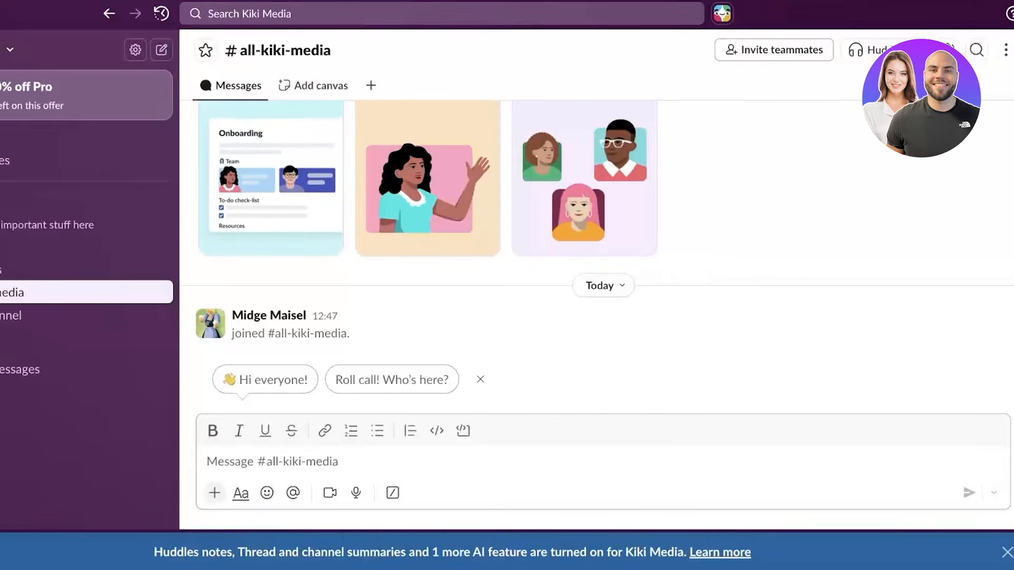
{"action": "left_click", "coordinate": [1005, 50]}
{"action": "left_click", "coordinate": [824, 405]}
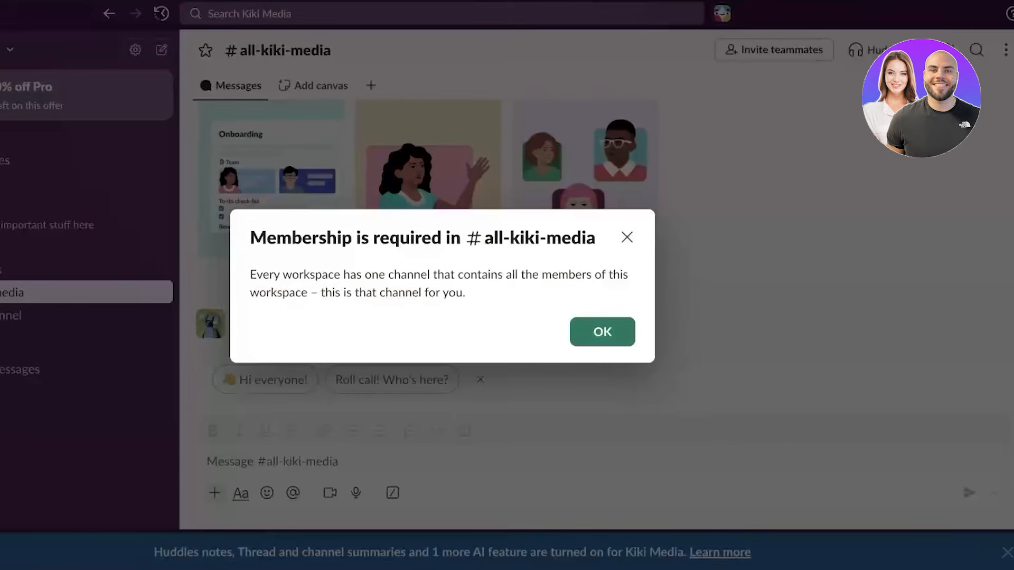
{"action": "left_click", "coordinate": [601, 331]}
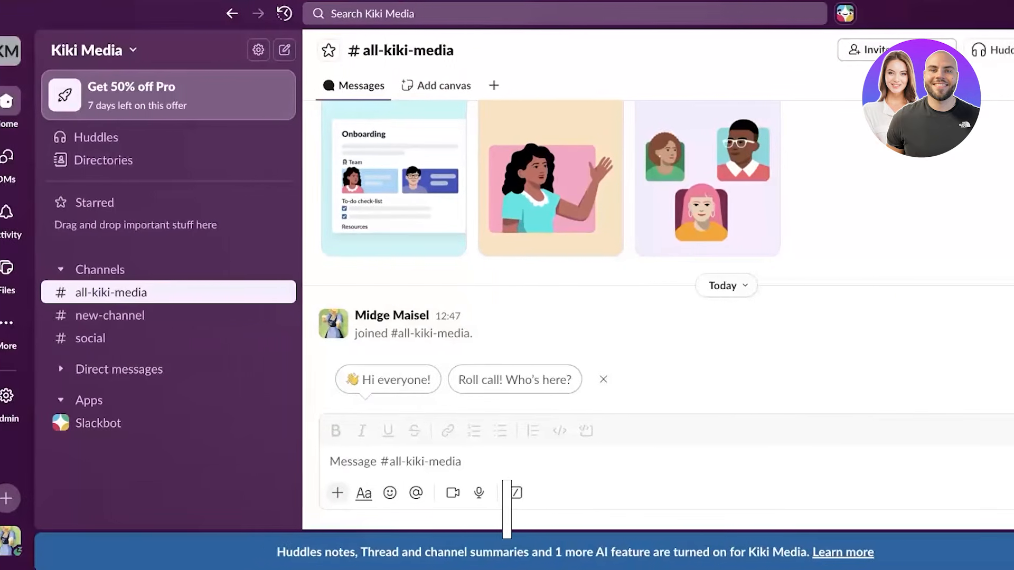
- Browse the new-channel and social channel options, then leave new-channel
{"action": "left_click", "coordinate": [100, 269]}
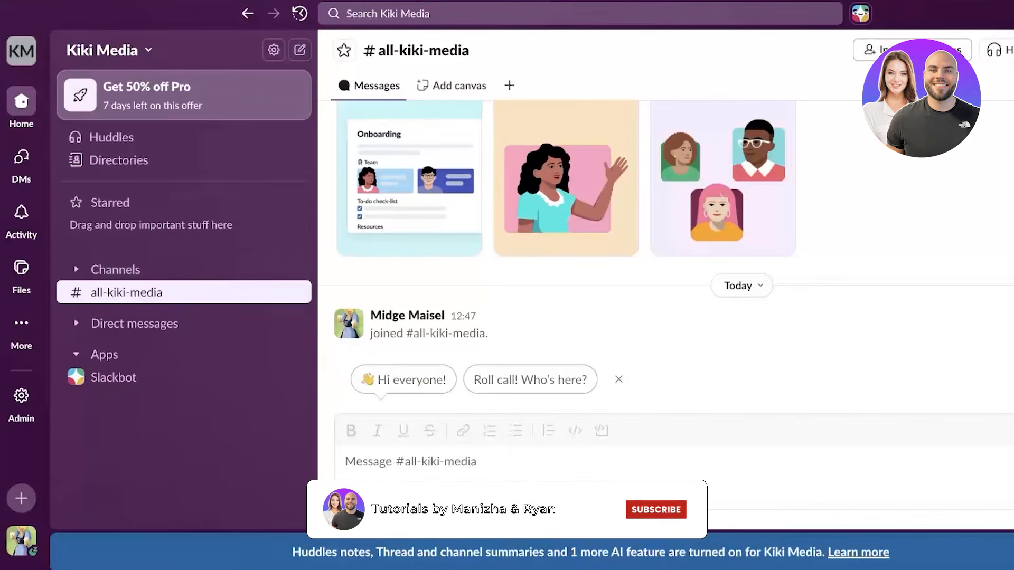
{"action": "left_click", "coordinate": [293, 269]}
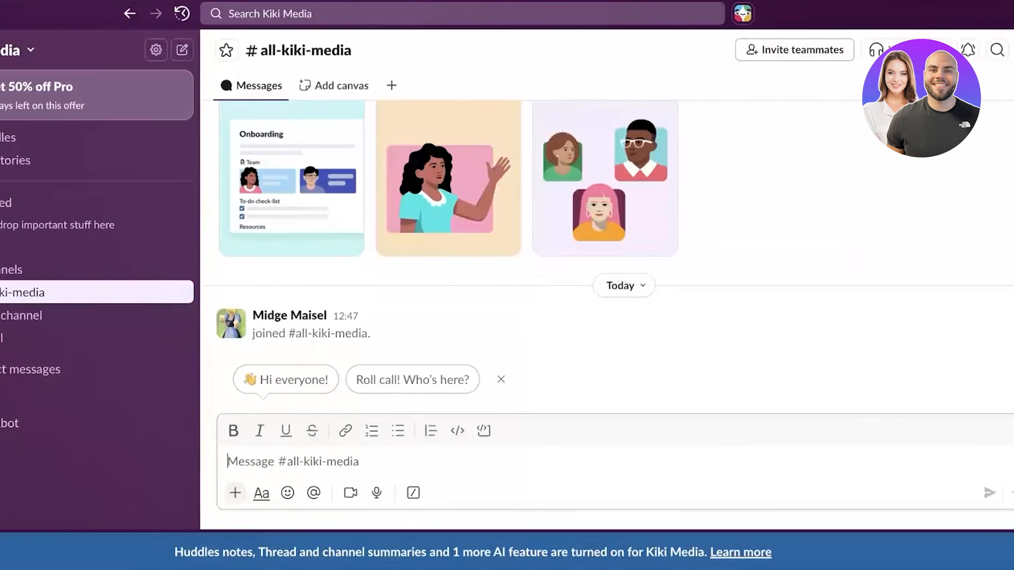
{"action": "left_click", "coordinate": [997, 49]}
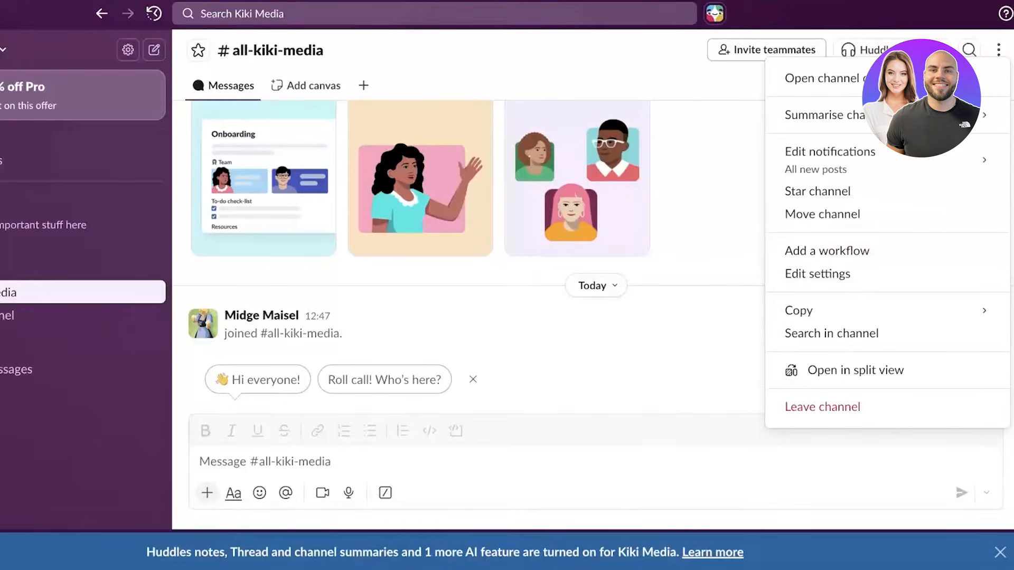
{"action": "left_click", "coordinate": [143, 315]}
{"action": "left_click", "coordinate": [294, 269]}
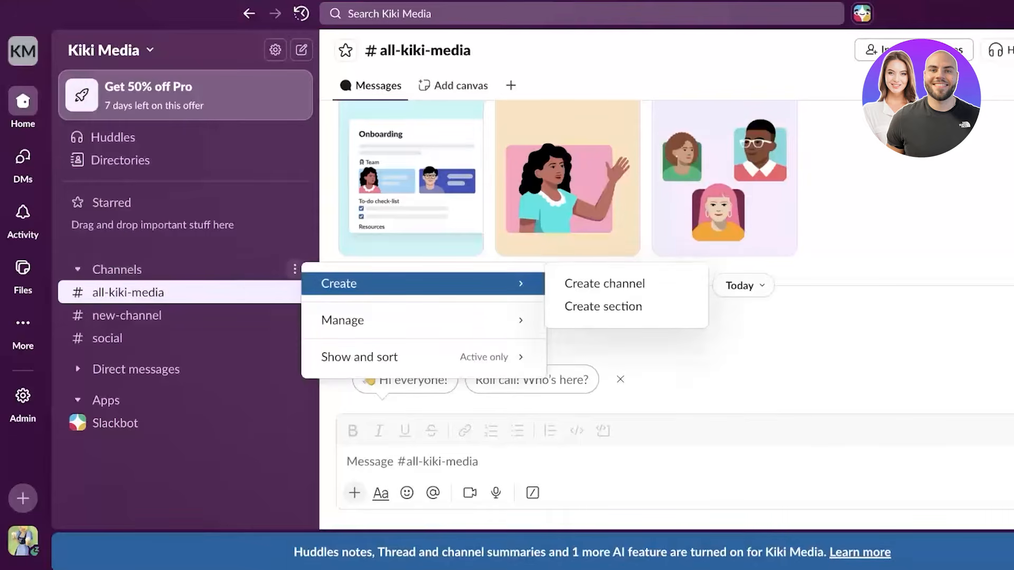
{"action": "mouse_move", "coordinate": [343, 320]}
{"action": "left_click", "coordinate": [127, 315]}
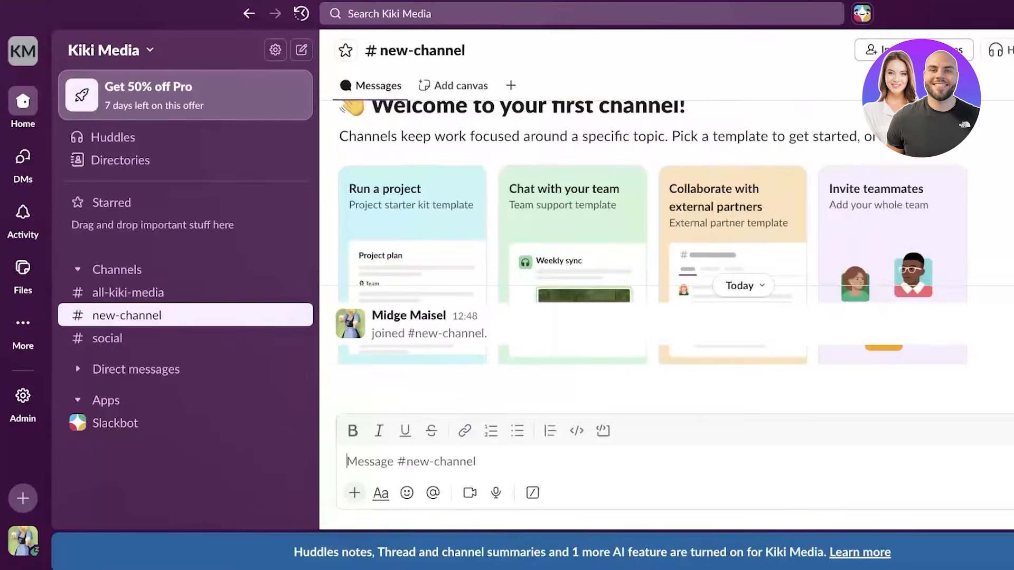
{"action": "left_click", "coordinate": [108, 338]}
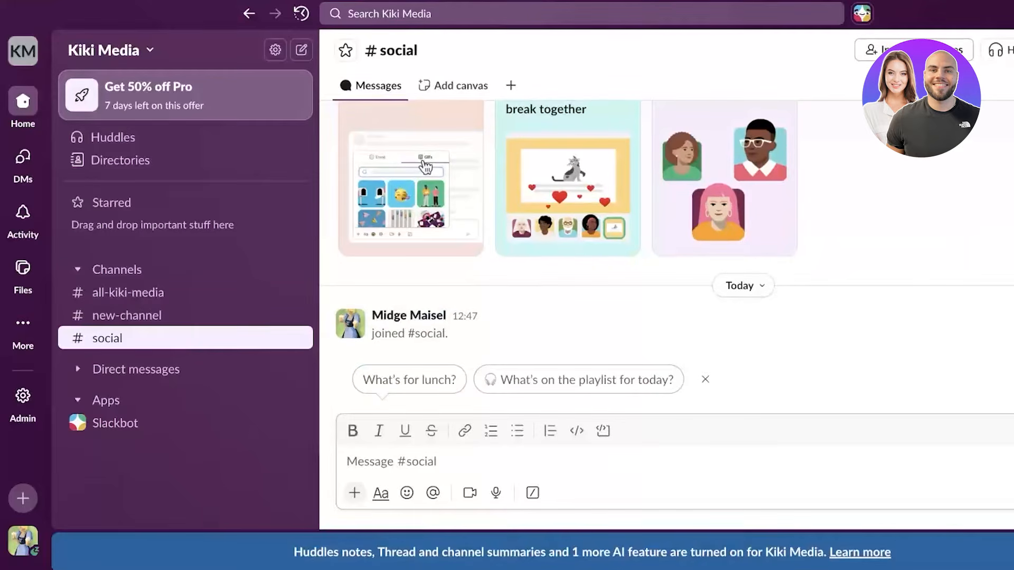
{"action": "left_click", "coordinate": [1009, 49]}
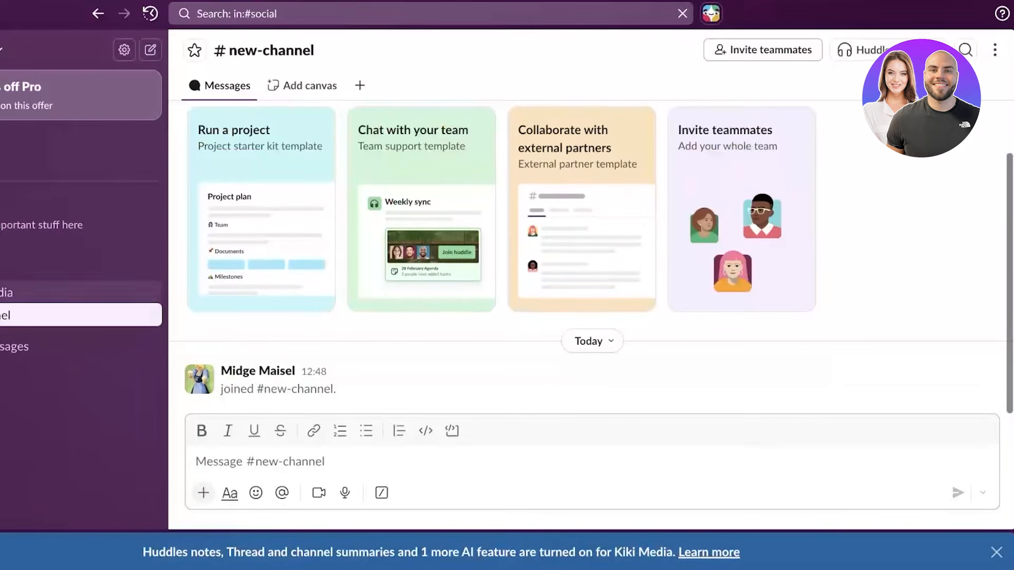
{"action": "left_click", "coordinate": [995, 50]}
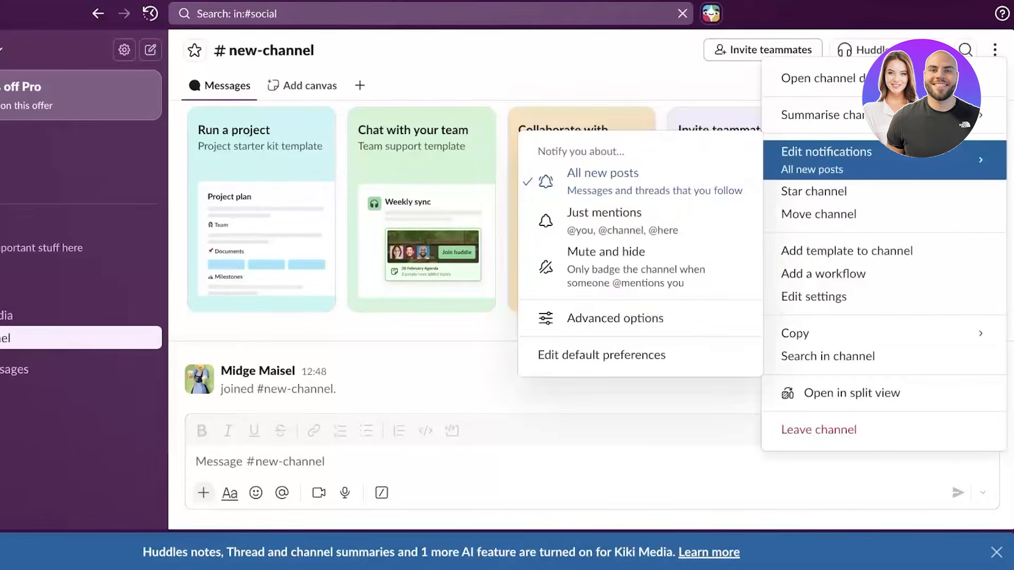
{"action": "left_click", "coordinate": [818, 429]}
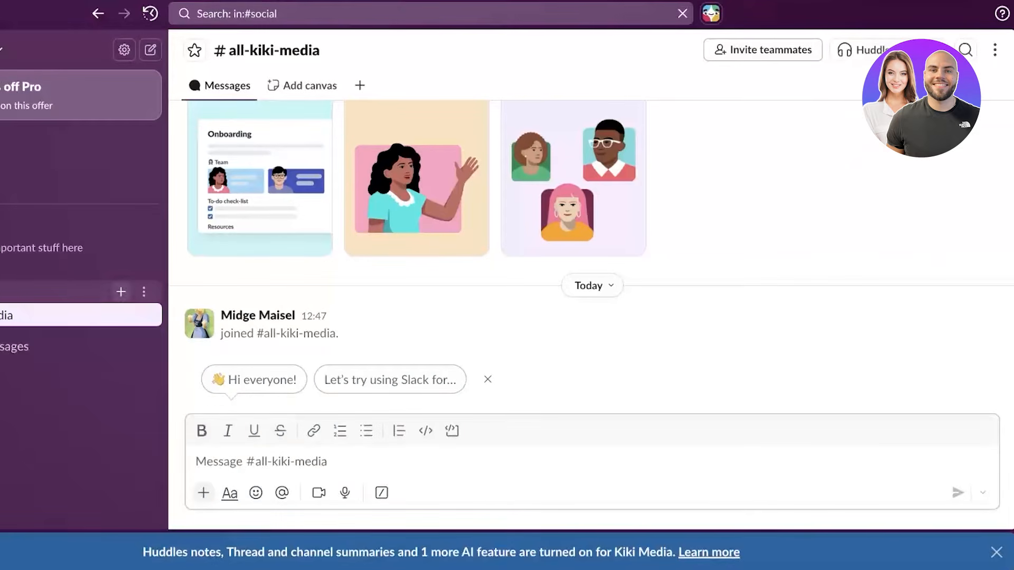
- Start a new channel named instagram-content
{"action": "left_click", "coordinate": [220, 292]}
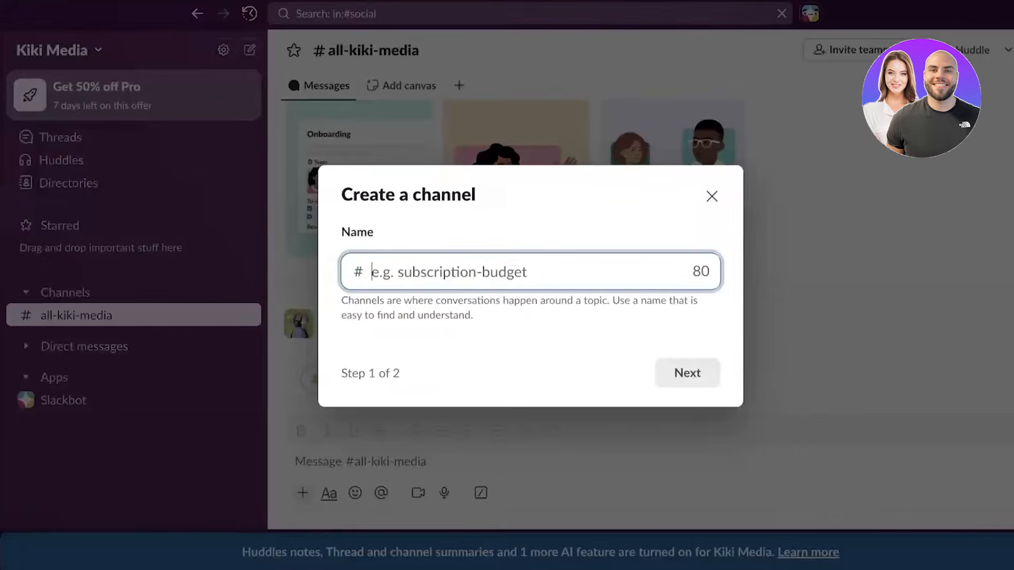
{"action": "type", "text": "g"}
{"action": "key", "text": "BackSpace"}
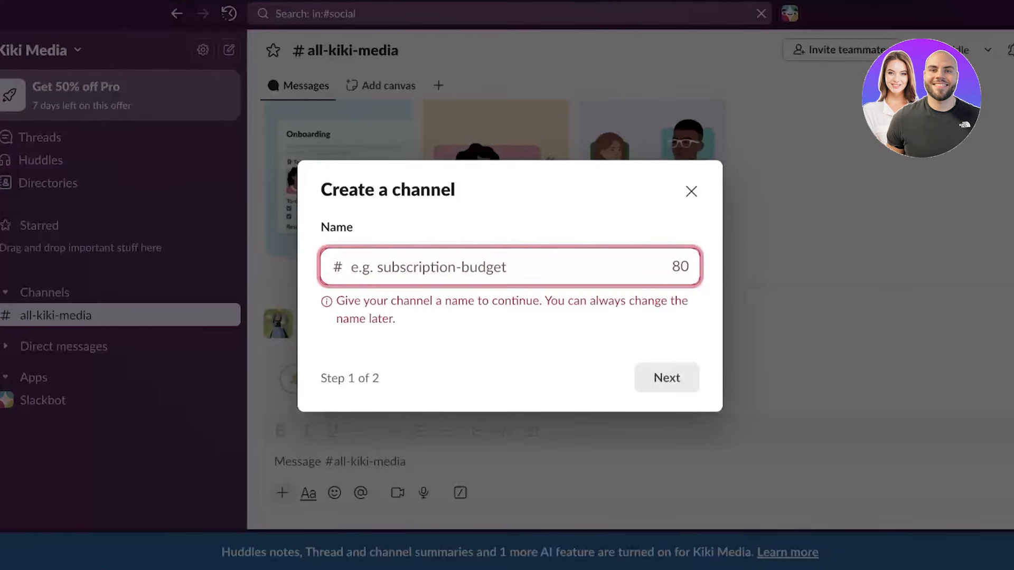
{"action": "type", "text": "s"}
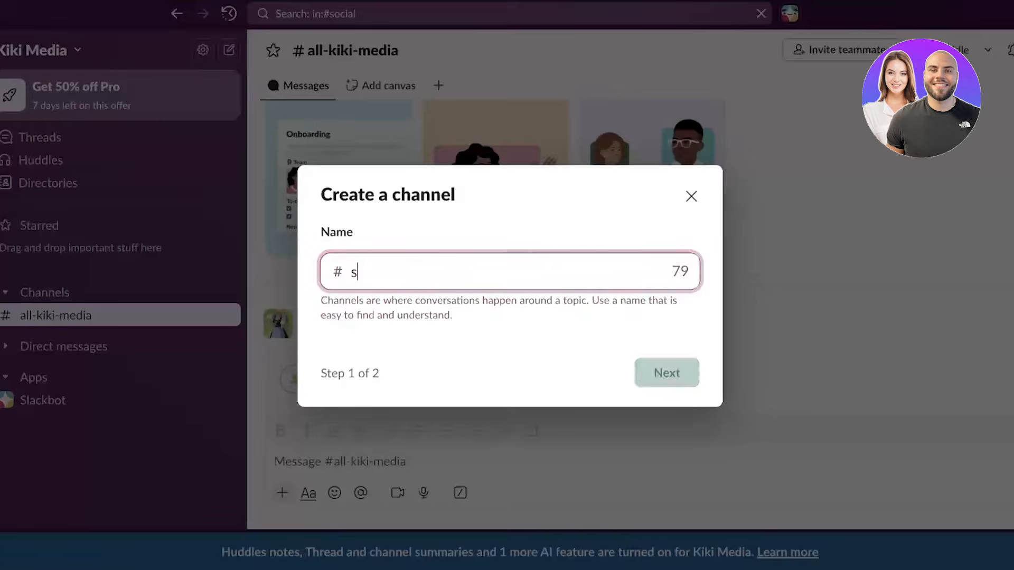
{"action": "key", "text": "BackSpace"}
{"action": "type", "text": "marke"}
{"action": "key", "text": "BackSpace"}
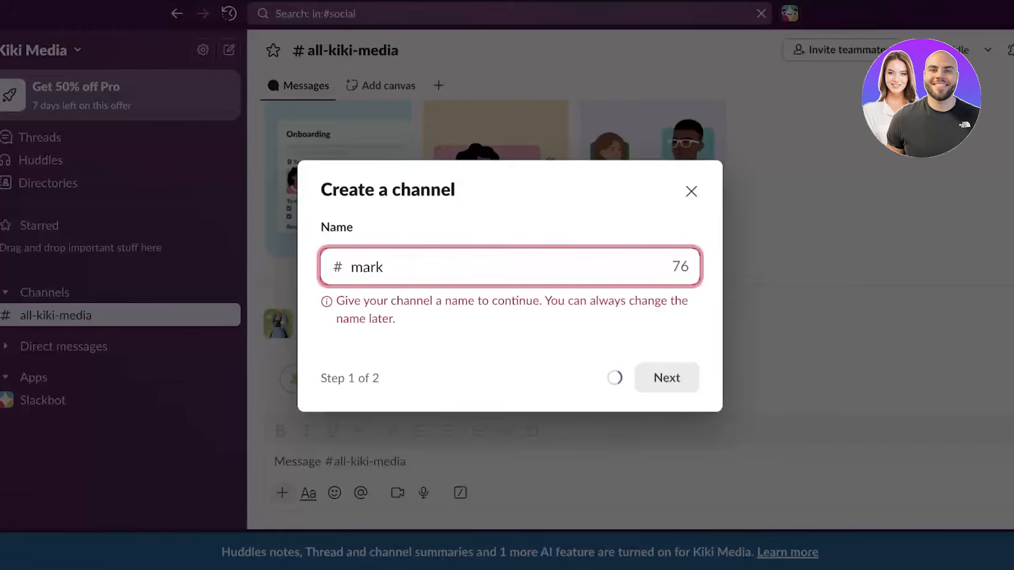
{"action": "key", "text": "BackSpace"}
{"action": "key", "text": "BackSpace"}
{"action": "key", "text": "BackSpace"}
{"action": "key", "text": "BackSpace"}
{"action": "type", "text": "instagram-content"}
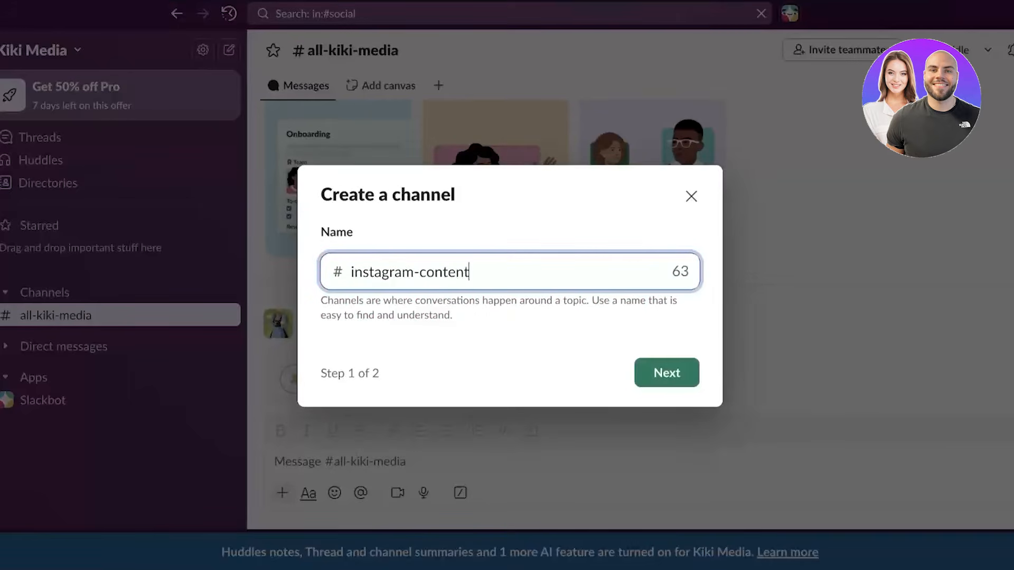
{"action": "key", "text": "Return"}
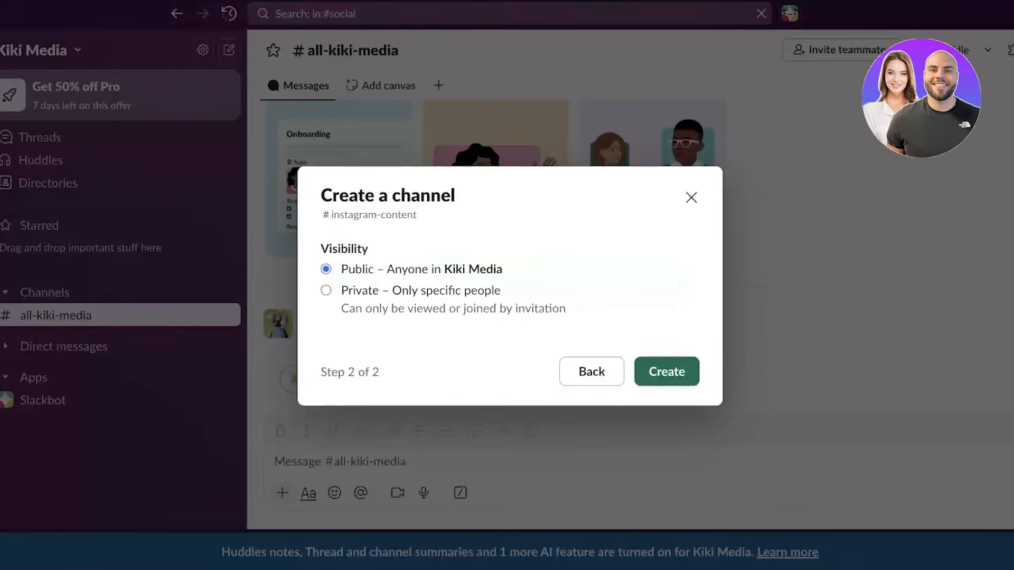
- Make the channel private, create it, and skip adding people
{"action": "left_click", "coordinate": [326, 291]}
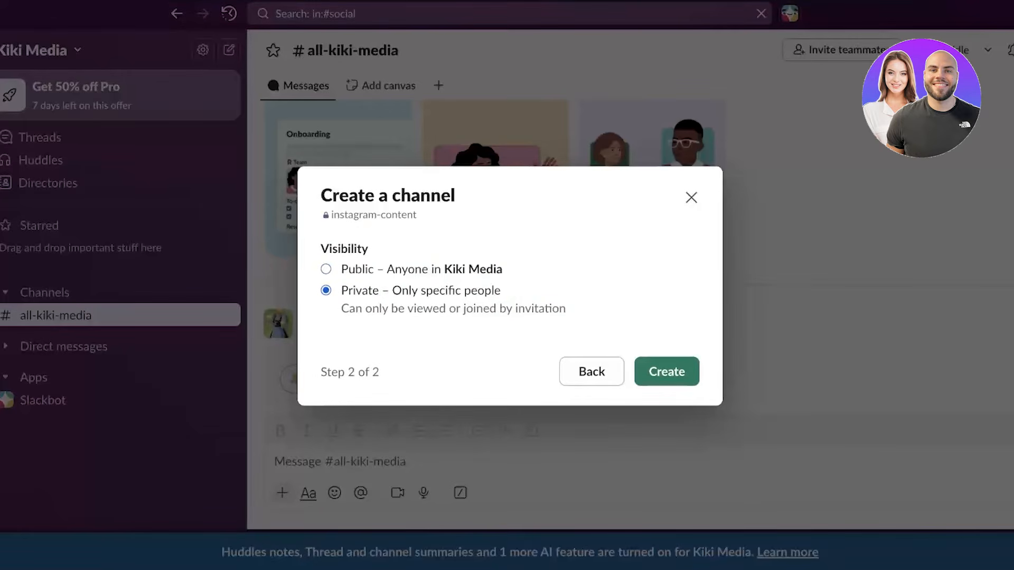
{"action": "left_click", "coordinate": [666, 372]}
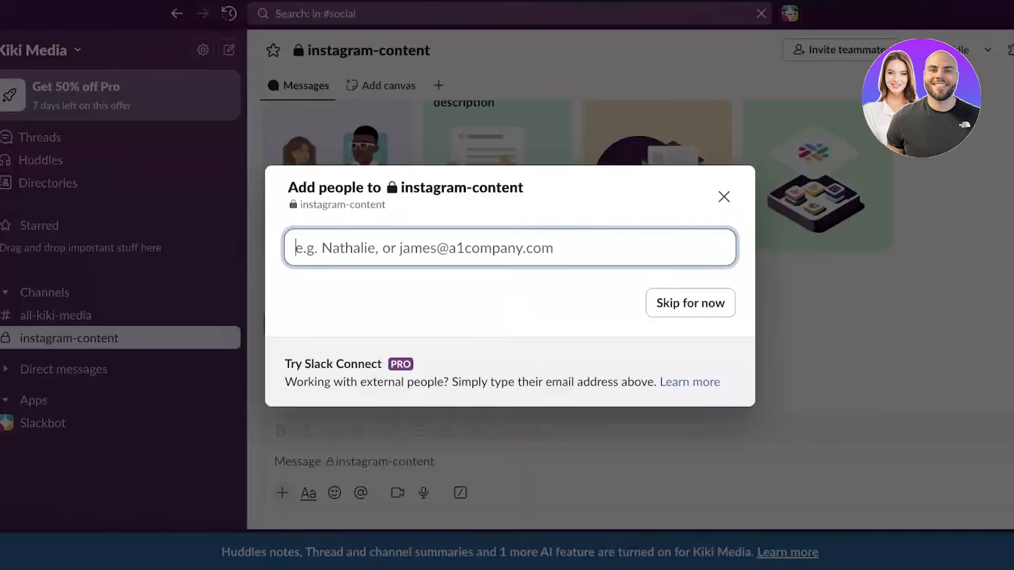
{"action": "left_click", "coordinate": [724, 197]}
{"action": "left_click", "coordinate": [5, 292]}
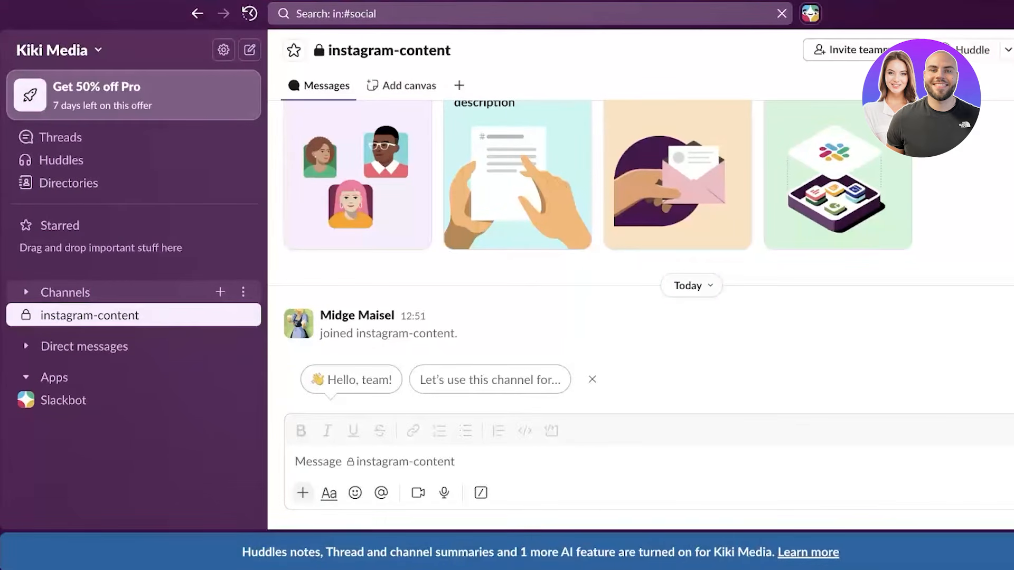
- Re-expand the sidebar's Channels section to show all-kiki-media and instagram-content
{"action": "left_click", "coordinate": [25, 292]}
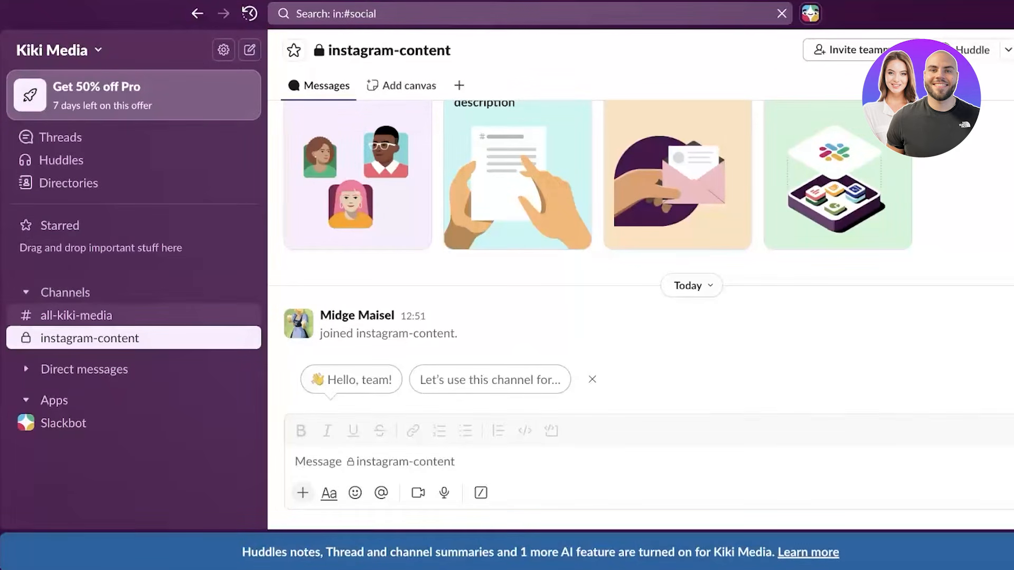
- Create the public channel funstuff and add all Kiki Media members to it
{"action": "left_click", "coordinate": [220, 291]}
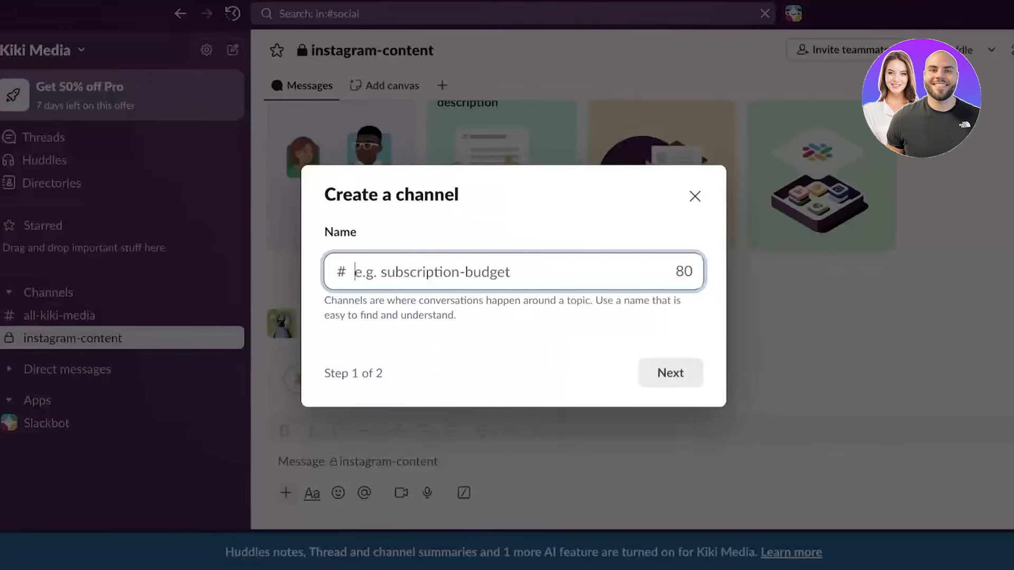
{"action": "type", "text": "en"}
{"action": "key", "text": "BackSpace"}
{"action": "key", "text": "BackSpace"}
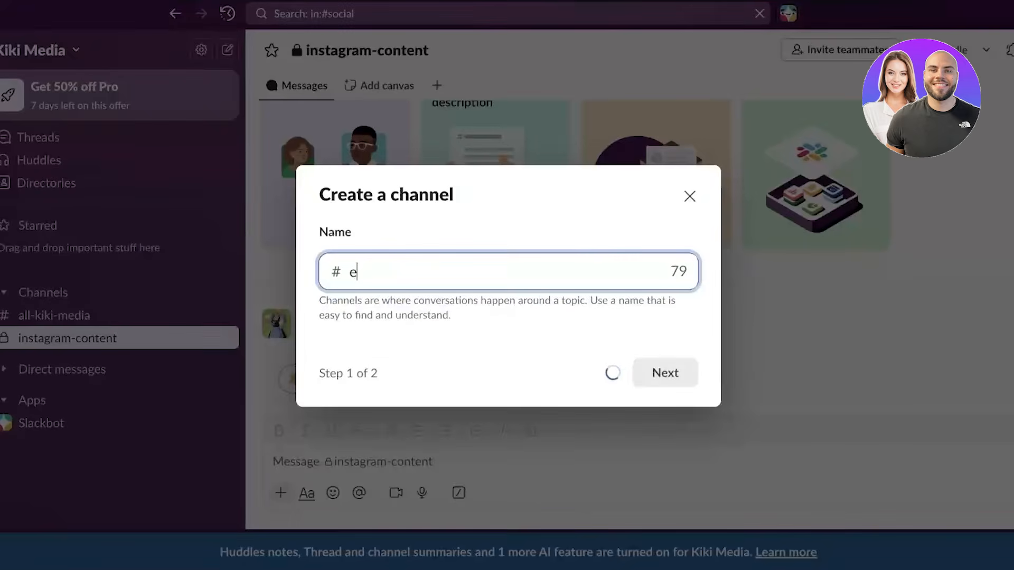
{"action": "type", "text": "fub"}
{"action": "key", "text": "BackSpace"}
{"action": "type", "text": "nstuff"}
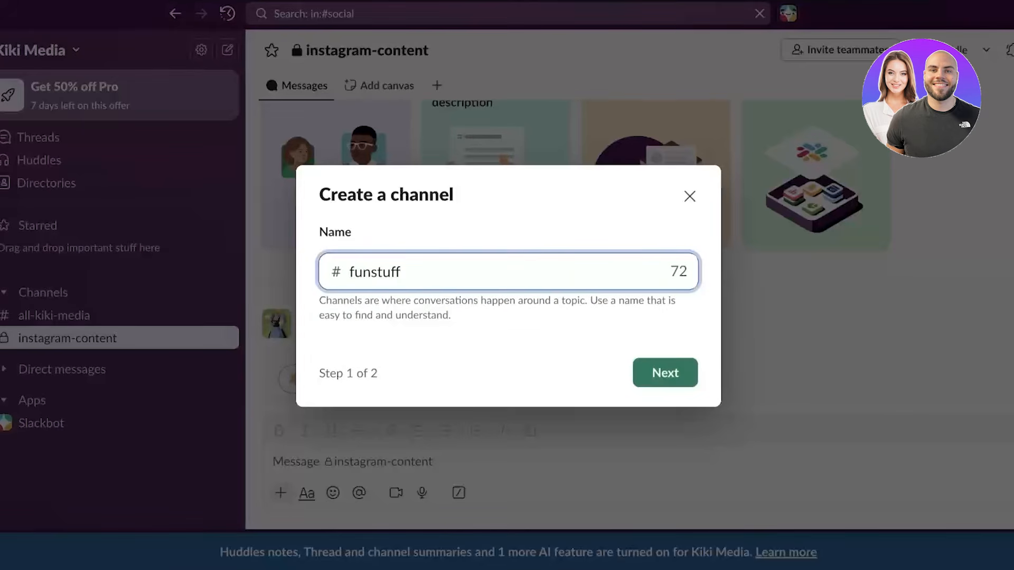
{"action": "key", "text": "Return"}
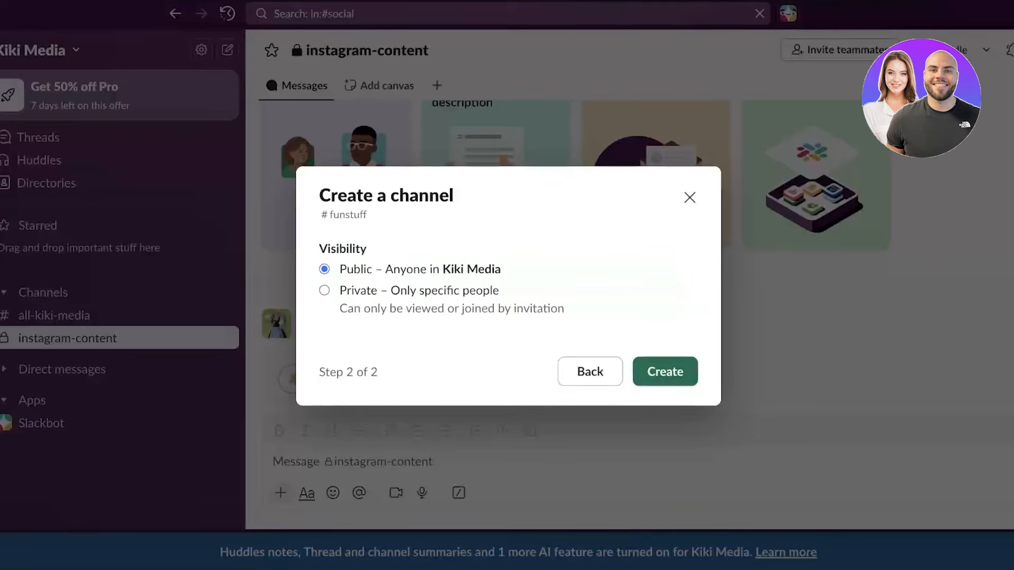
{"action": "key", "text": "Return"}
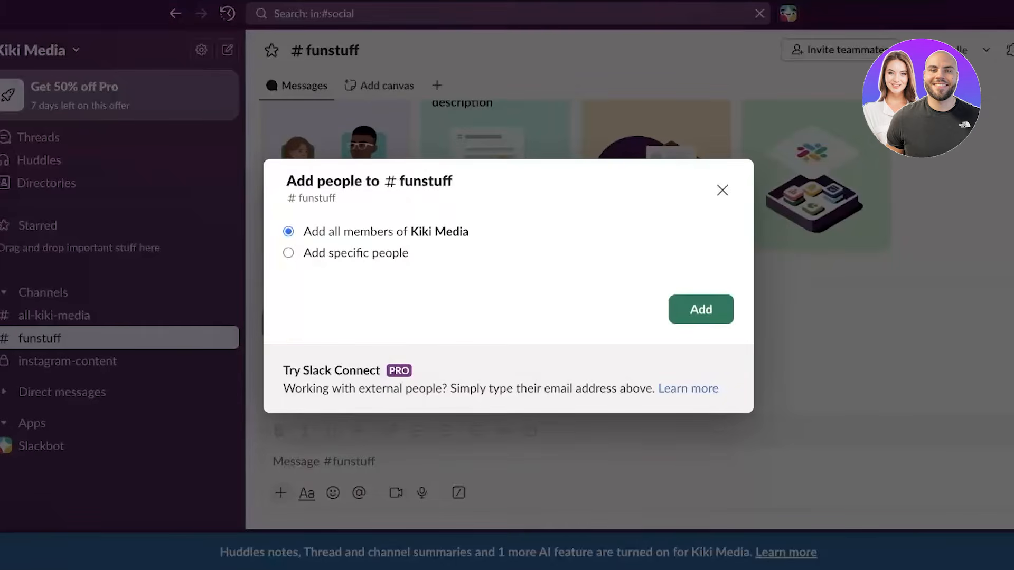
{"action": "key", "text": "Return"}
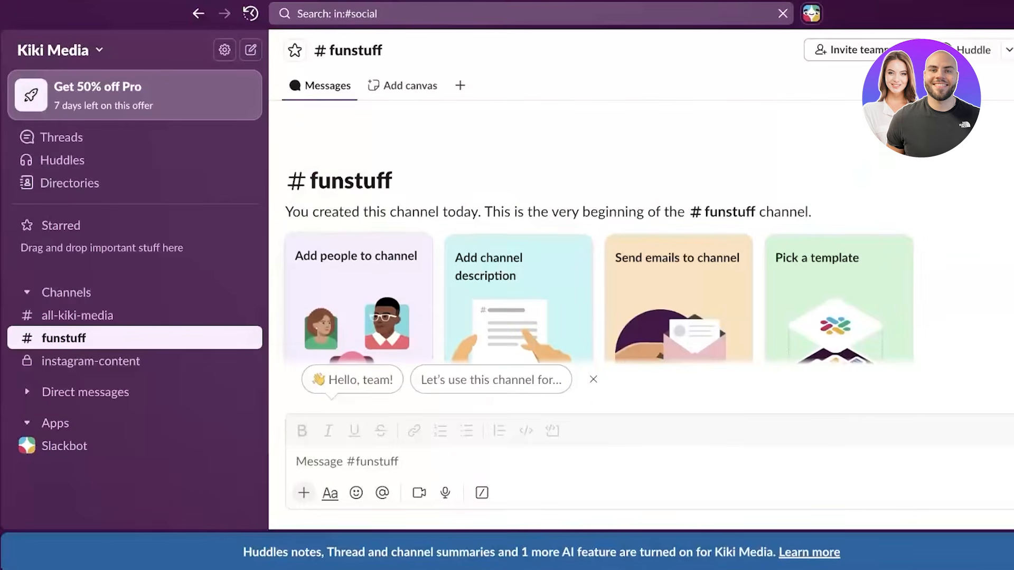
- Give #funstuff the description 'What did you do over the weekend'
{"action": "scroll", "coordinate": [364, 285], "scroll_direction": "down", "scroll_amount": 1}
{"action": "left_click", "coordinate": [518, 280]}
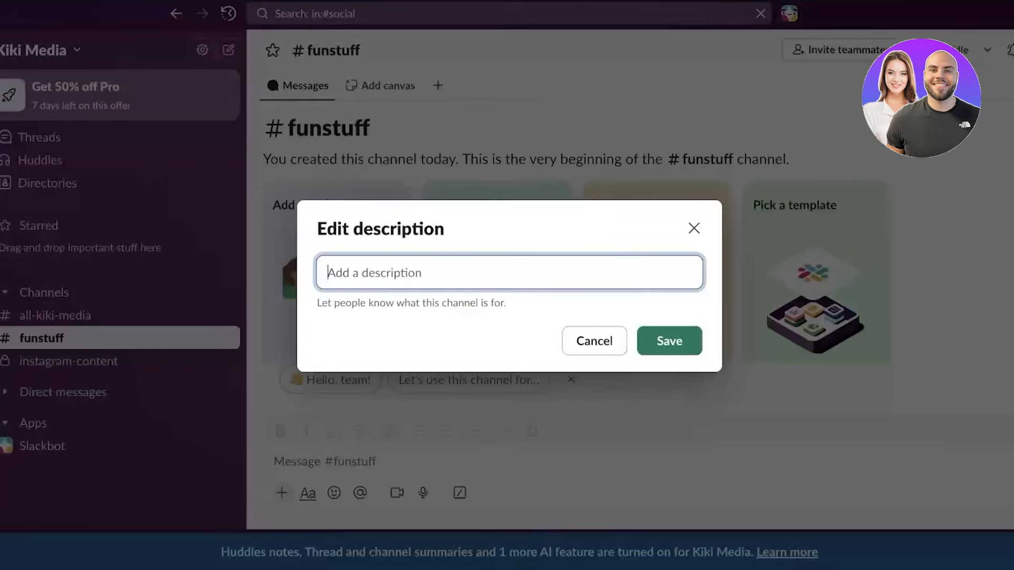
{"action": "type", "text": "What "}
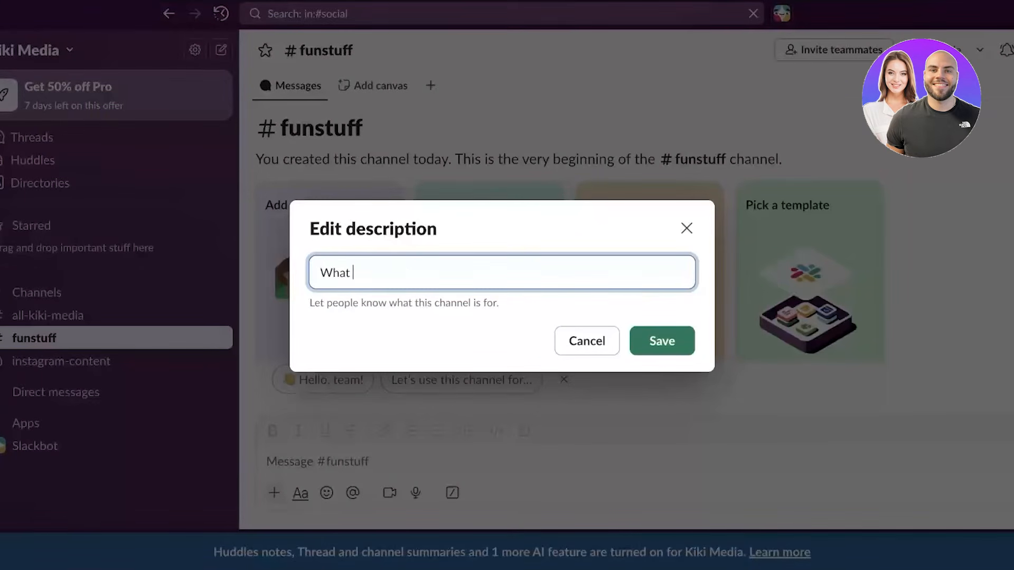
{"action": "type", "text": "did you do over the we"}
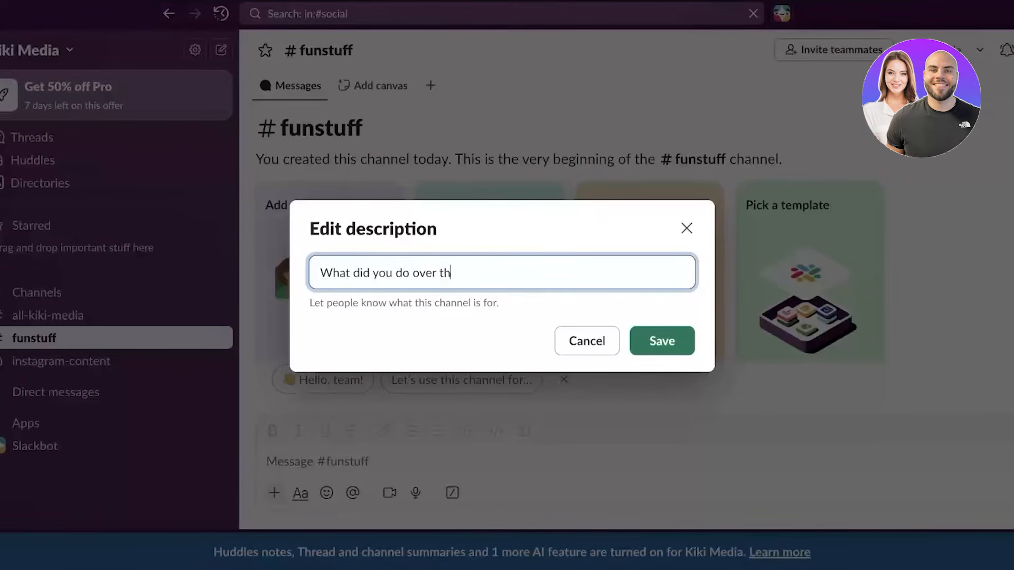
{"action": "type", "text": "knend"}
{"action": "left_click", "coordinate": [662, 341]}
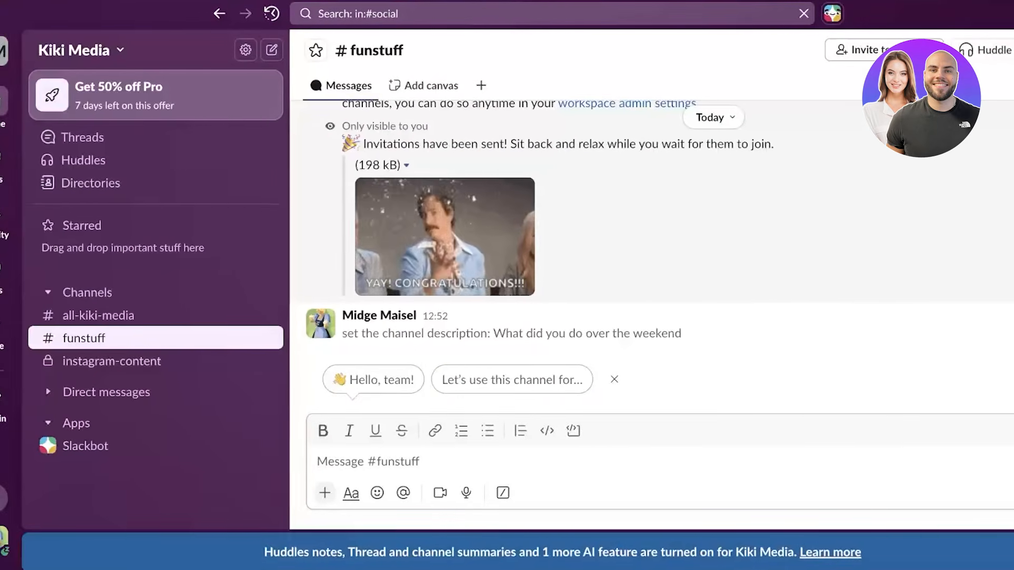
- Drag funstuff higher in the sidebar channel list and start creating another channel
{"action": "type", "text": "/"}
{"action": "key", "text": "BackSpace"}
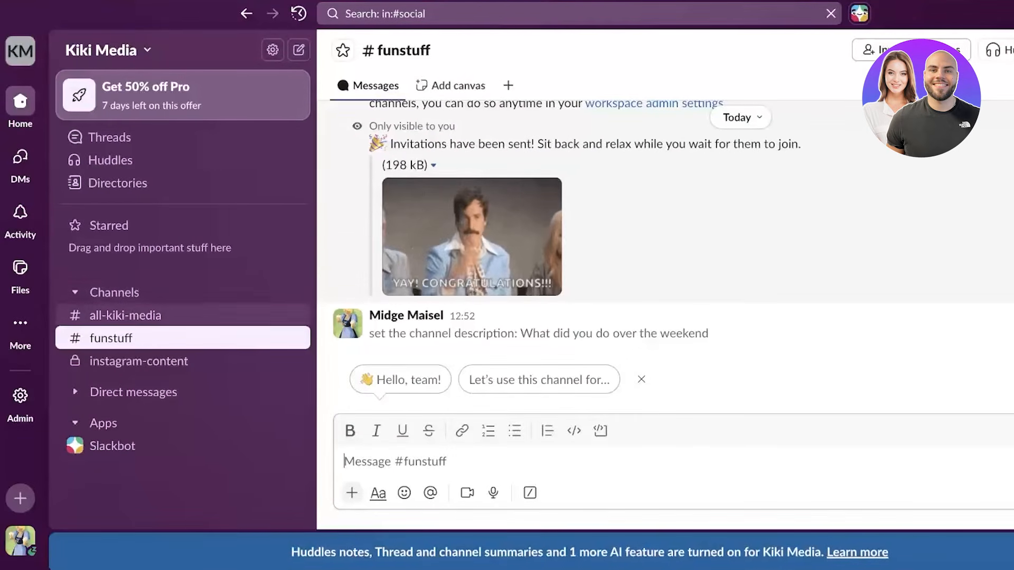
{"action": "left_click", "coordinate": [111, 338]}
{"action": "left_click_drag", "start_coordinate": [111, 338], "coordinate": [124, 306]}
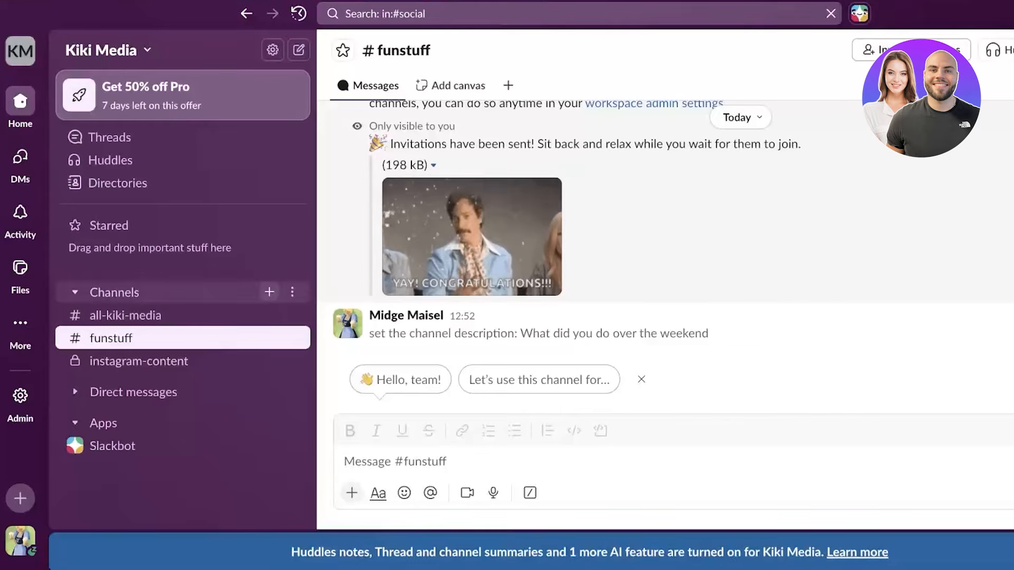
{"action": "left_click", "coordinate": [269, 292]}
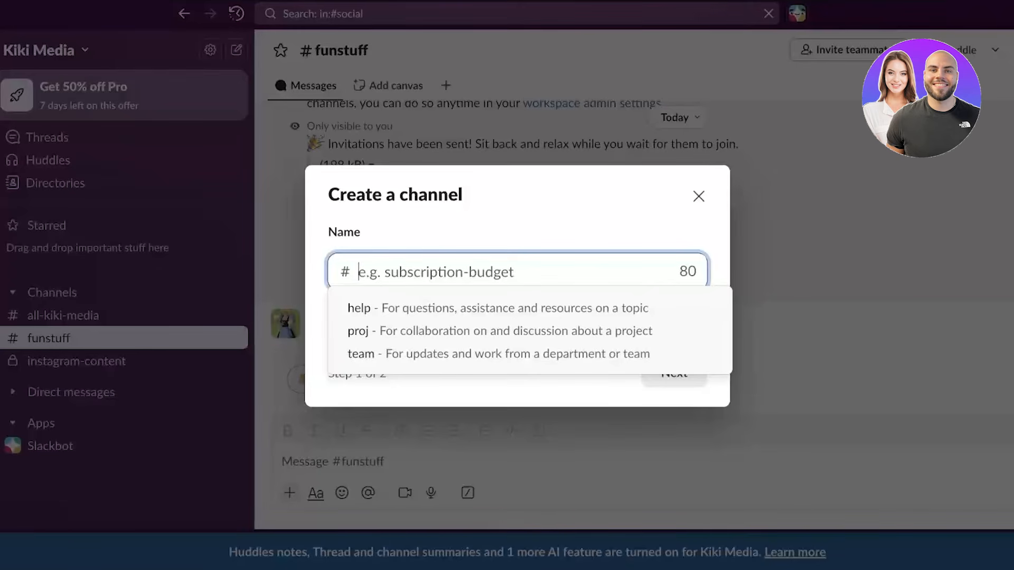
- Create a private channel named videoideas without adding anyone
{"action": "type", "text": "videoideas"}
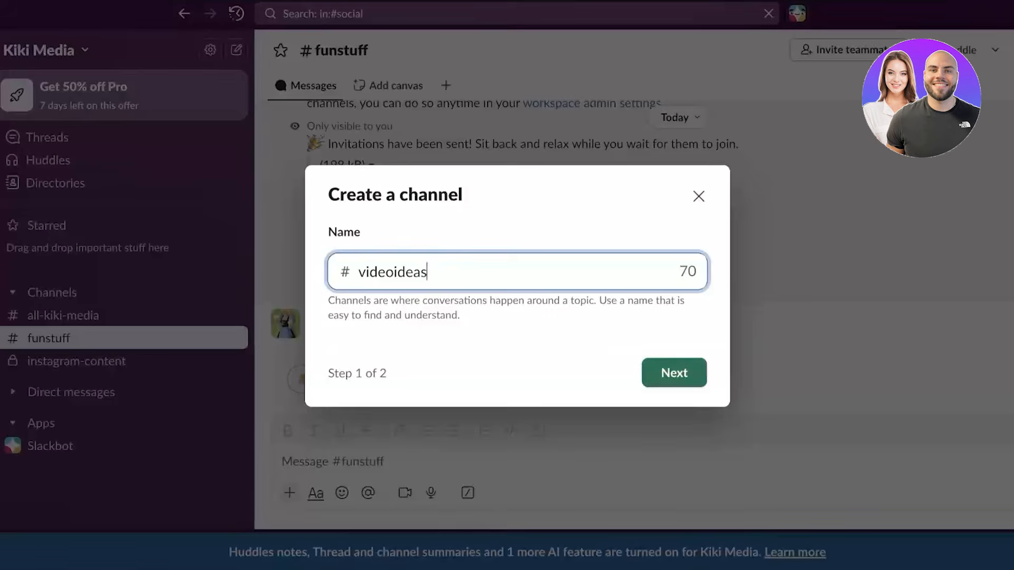
{"action": "left_click", "coordinate": [673, 372]}
{"action": "left_click", "coordinate": [333, 290]}
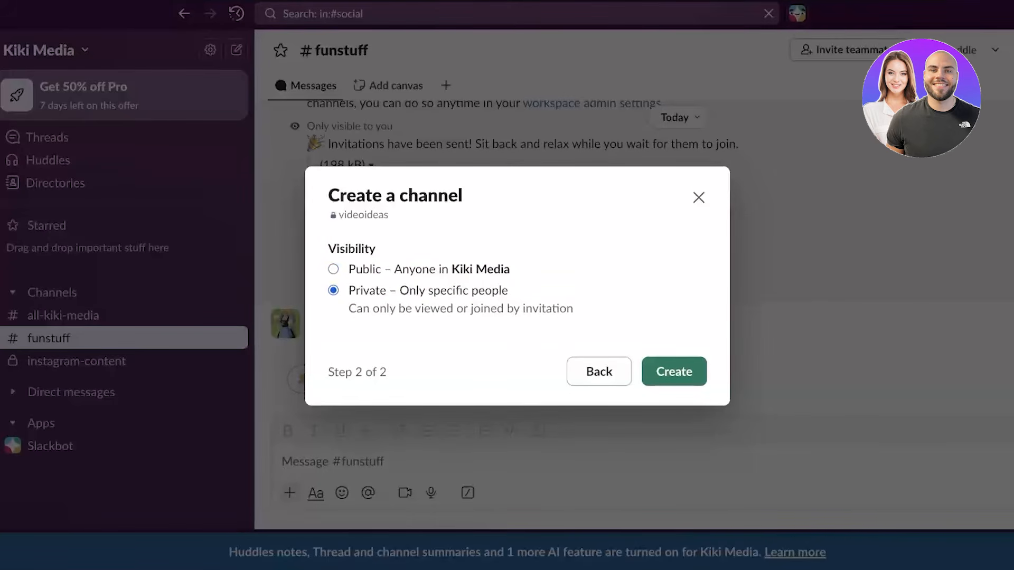
{"action": "left_click", "coordinate": [673, 371]}
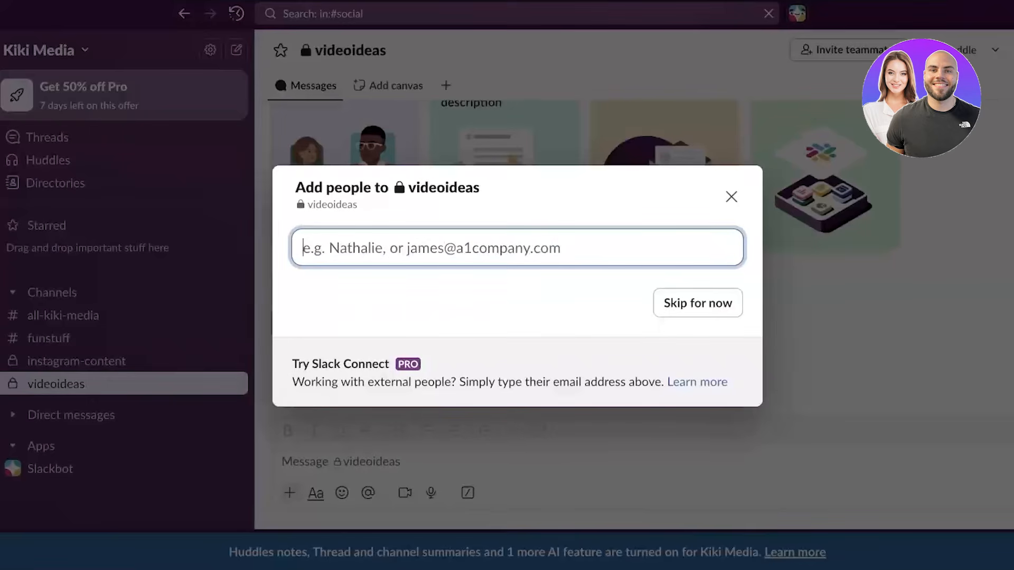
{"action": "left_click", "coordinate": [697, 303]}
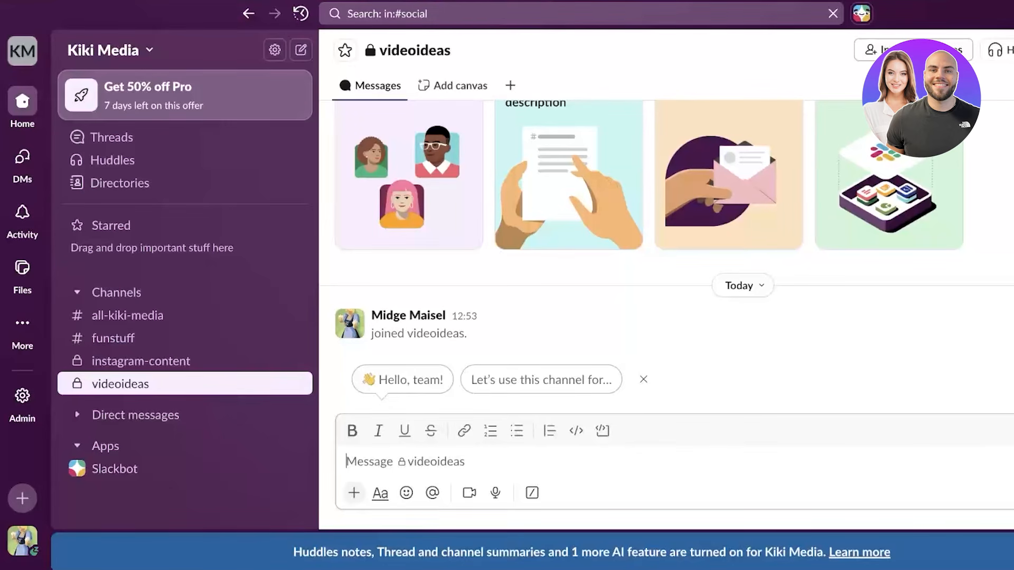
- Toggle the Starred section and bring up the options for adding channels
{"action": "left_click", "coordinate": [111, 225]}
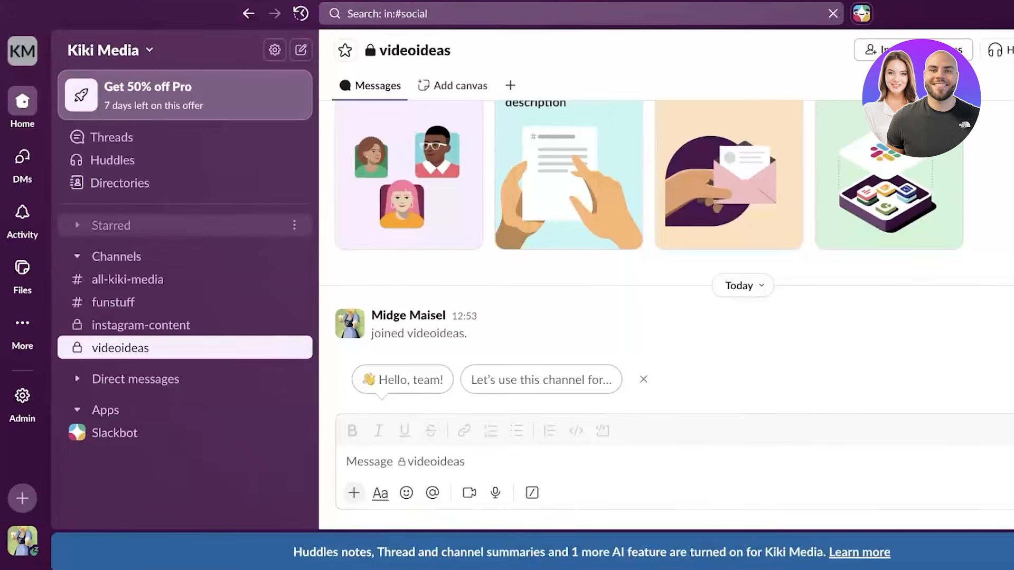
{"action": "left_click", "coordinate": [111, 226]}
{"action": "left_click", "coordinate": [111, 225]}
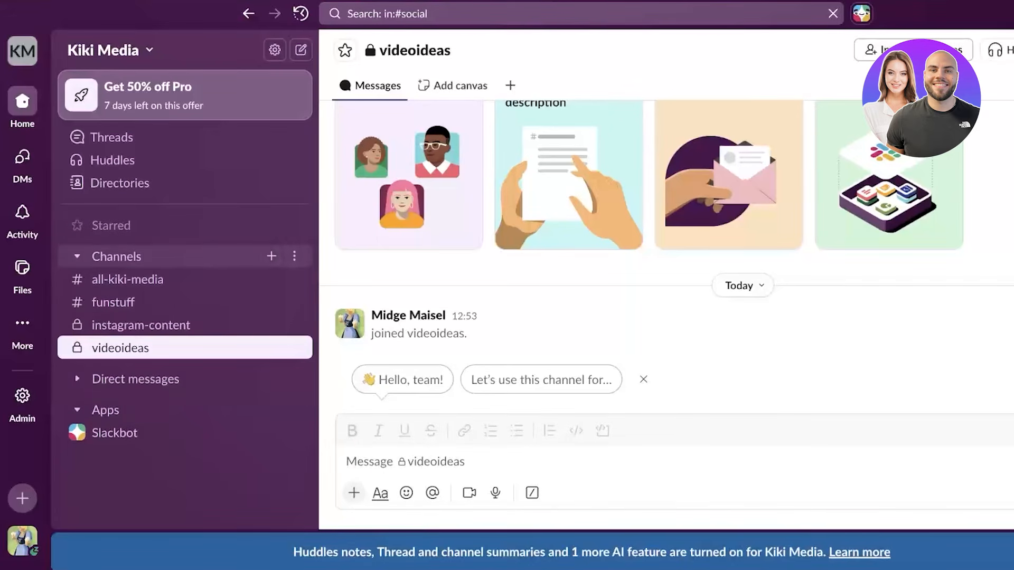
- Create the public channel weeklyrecap, skipping adding people
{"action": "left_click", "coordinate": [273, 256]}
{"action": "type", "text": "w"}
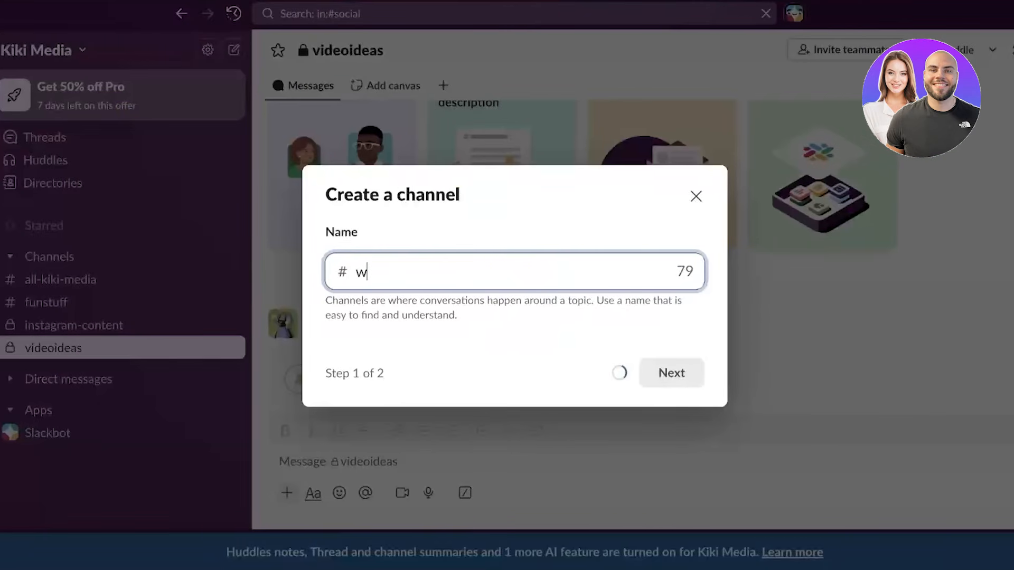
{"action": "type", "text": "eeklyrecap"}
{"action": "key", "text": "BackSpace"}
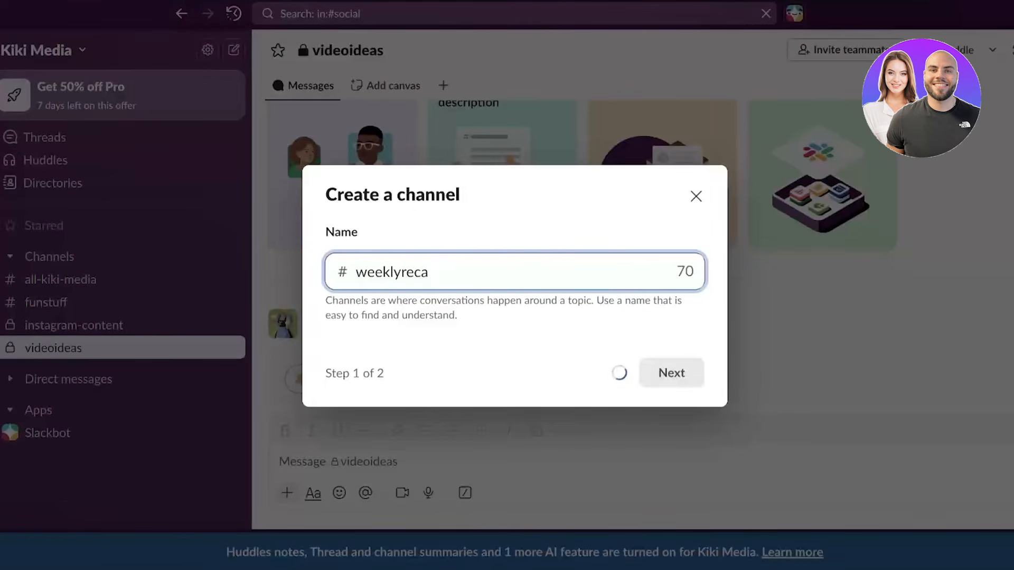
{"action": "type", "text": "p"}
{"action": "left_click", "coordinate": [671, 373]}
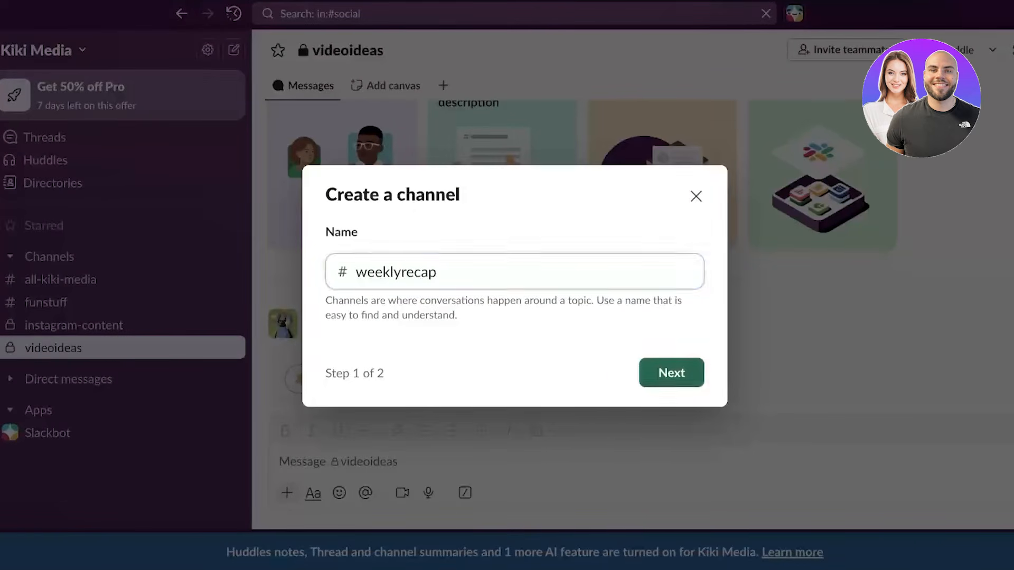
{"action": "left_click", "coordinate": [671, 372]}
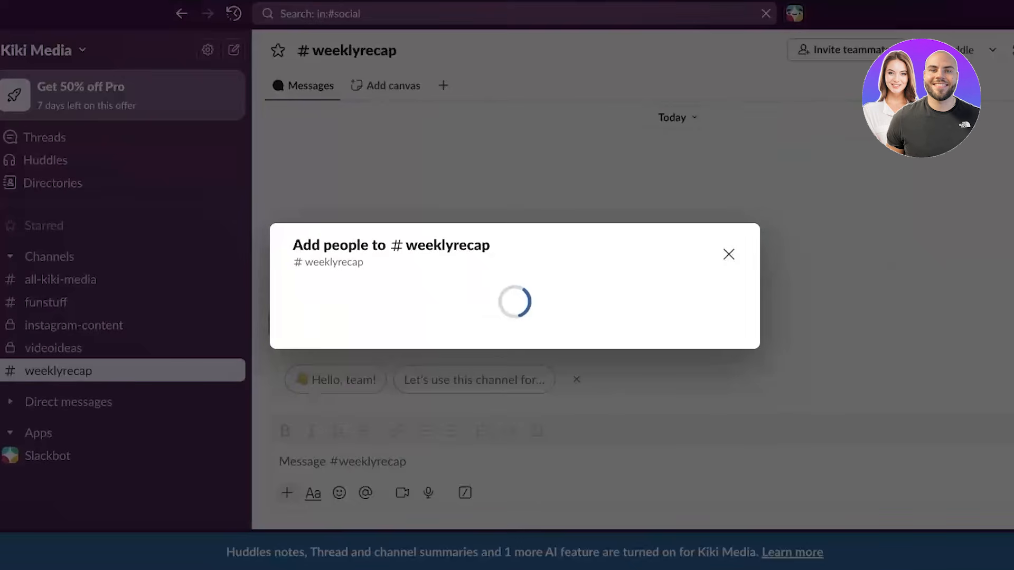
{"action": "left_click", "coordinate": [707, 310]}
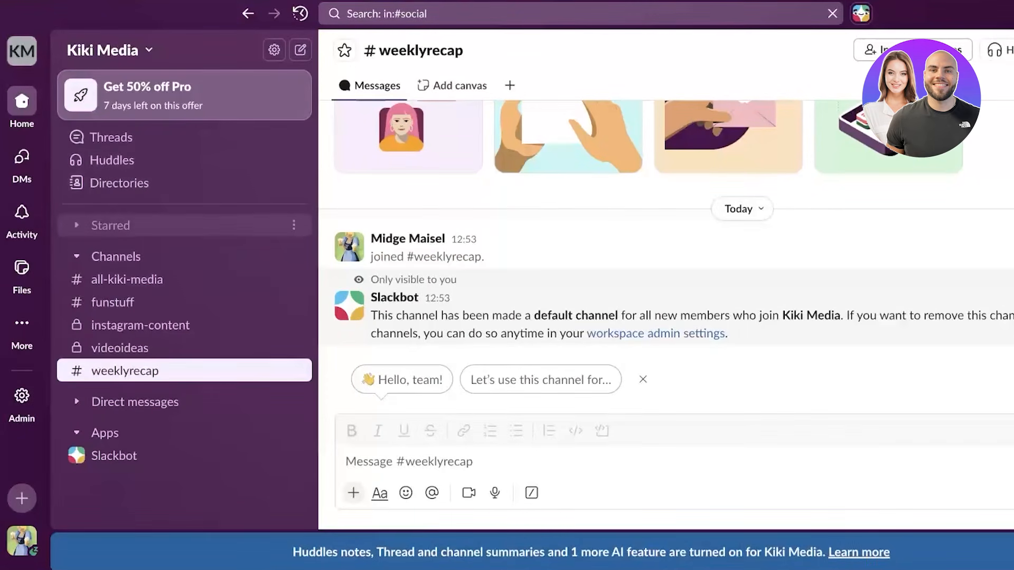
- Focus the weeklyrecap message field, expand Starred, and go to the workspace directories
{"action": "left_click", "coordinate": [125, 371]}
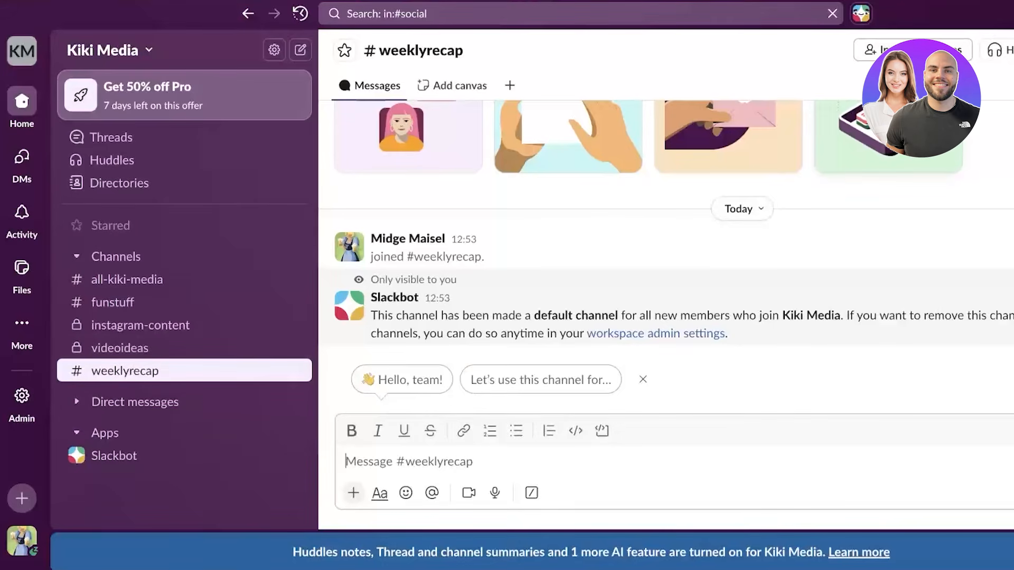
{"action": "left_click", "coordinate": [110, 225]}
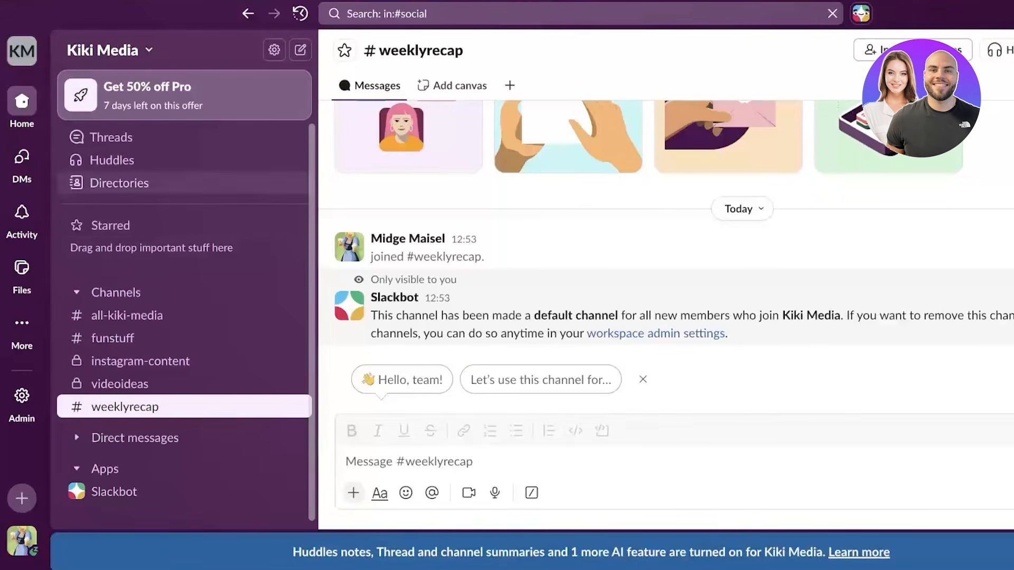
{"action": "left_click", "coordinate": [119, 184]}
- Browse the channels, user groups and external people directories, then return to people
{"action": "left_click", "coordinate": [421, 87]}
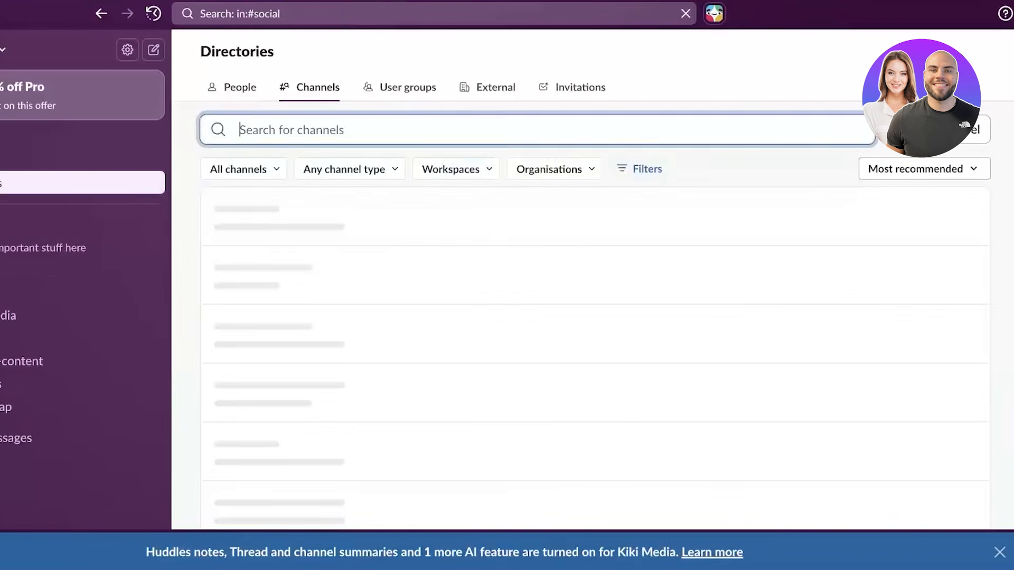
{"action": "left_click", "coordinate": [511, 87]}
{"action": "left_click", "coordinate": [600, 87]}
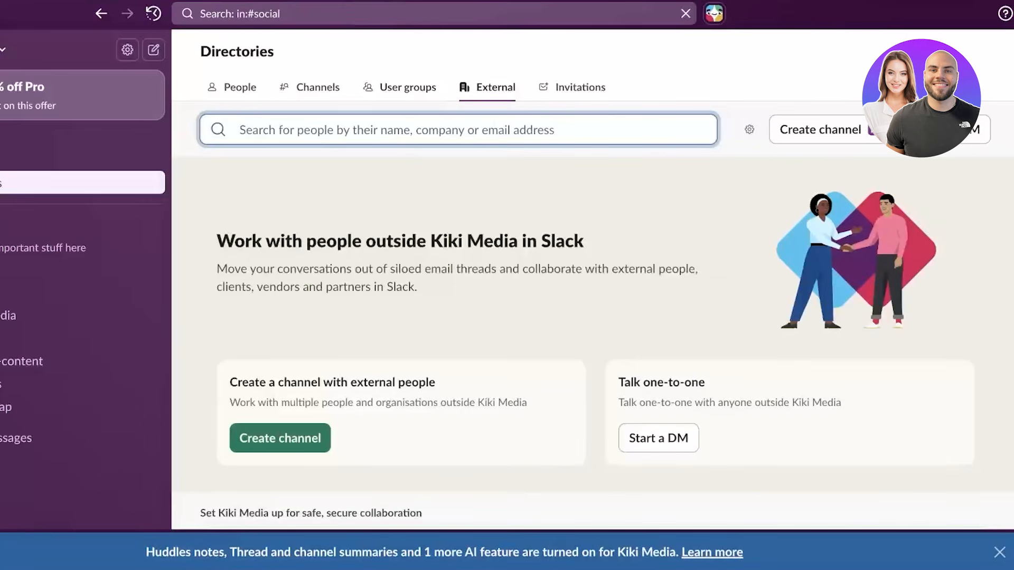
{"action": "left_click", "coordinate": [235, 87]}
- Visit Huddles, start and cancel a new huddle, then go to the Threads page
{"action": "left_click", "coordinate": [90, 160]}
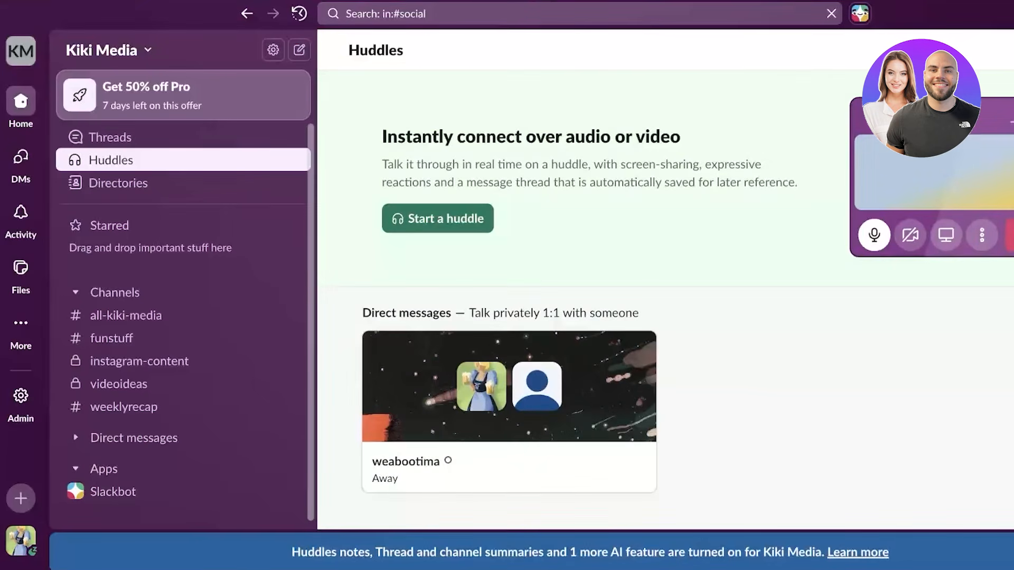
{"action": "left_click", "coordinate": [410, 219]}
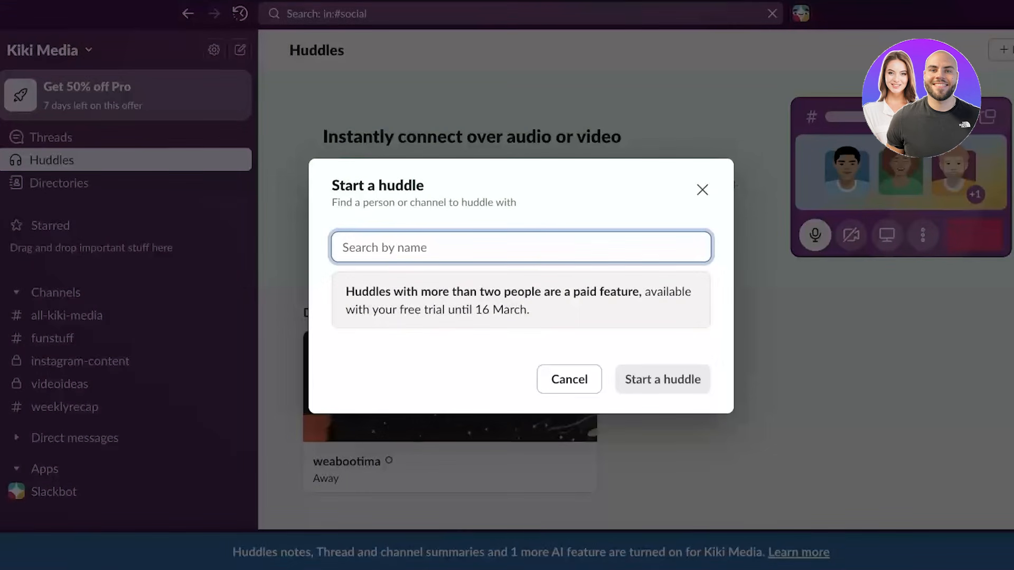
{"action": "left_click", "coordinate": [702, 189]}
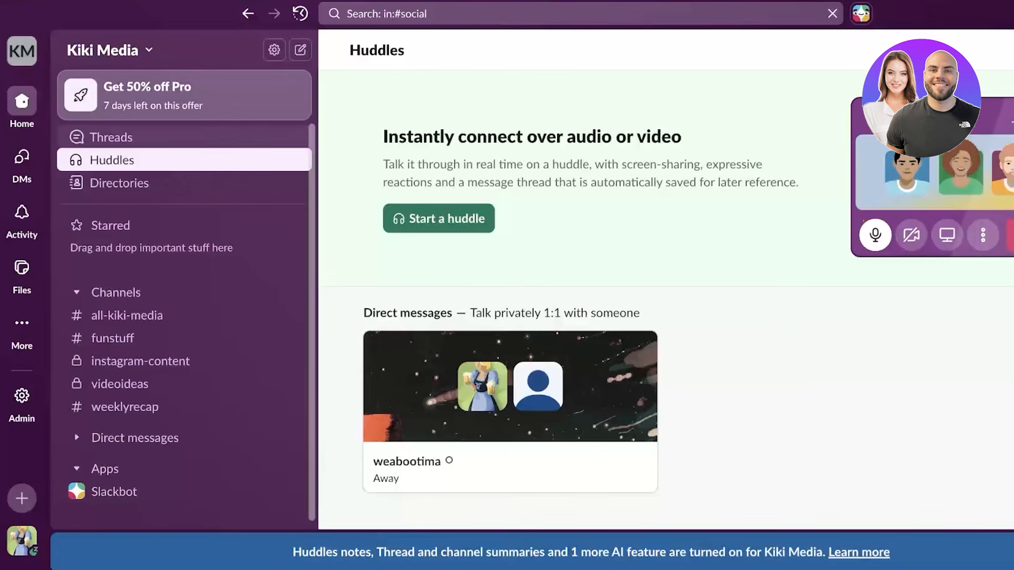
{"action": "left_click", "coordinate": [111, 137]}
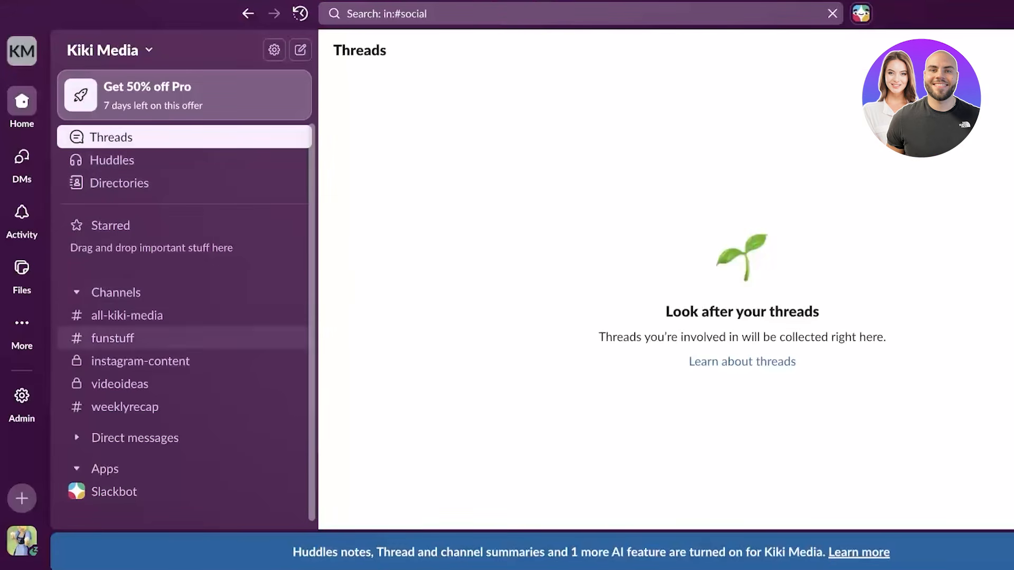
- Post 'Hi' and 'This chanel is all about fun' in #funstuff
{"action": "left_click", "coordinate": [127, 315]}
{"action": "left_click", "coordinate": [113, 338]}
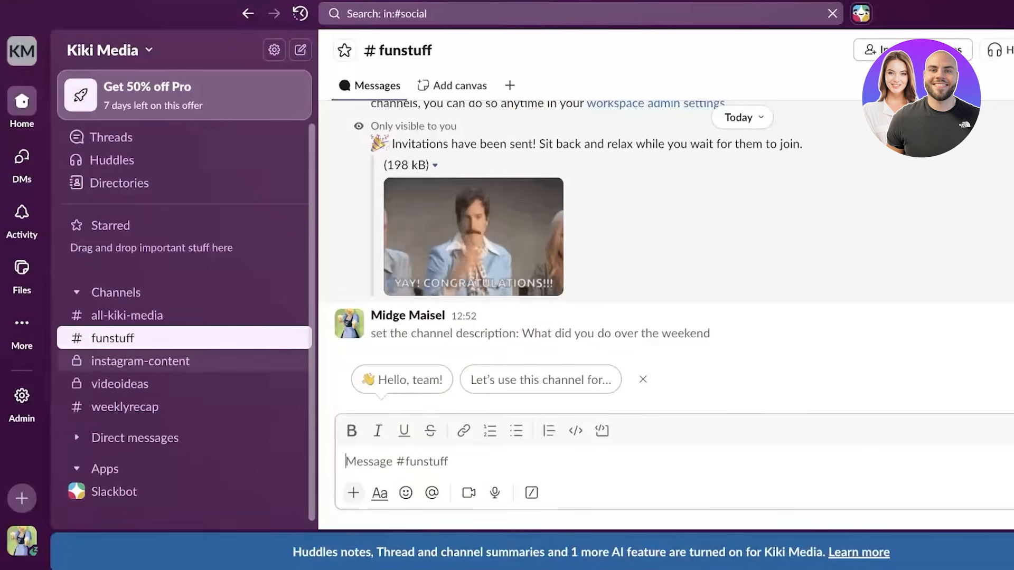
{"action": "type", "text": "Hi"}
{"action": "key", "text": "Return"}
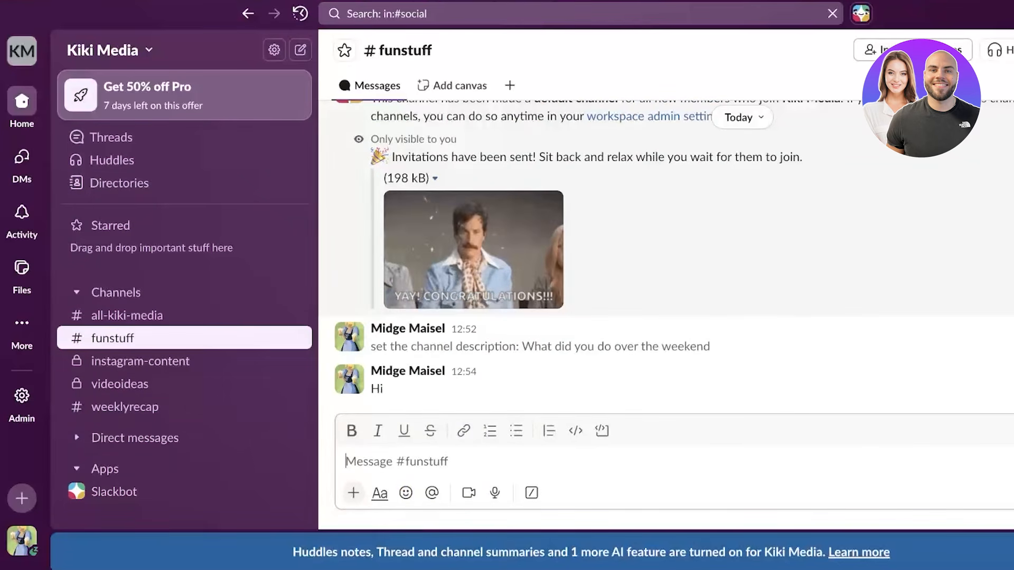
{"action": "type", "text": "This chanee"}
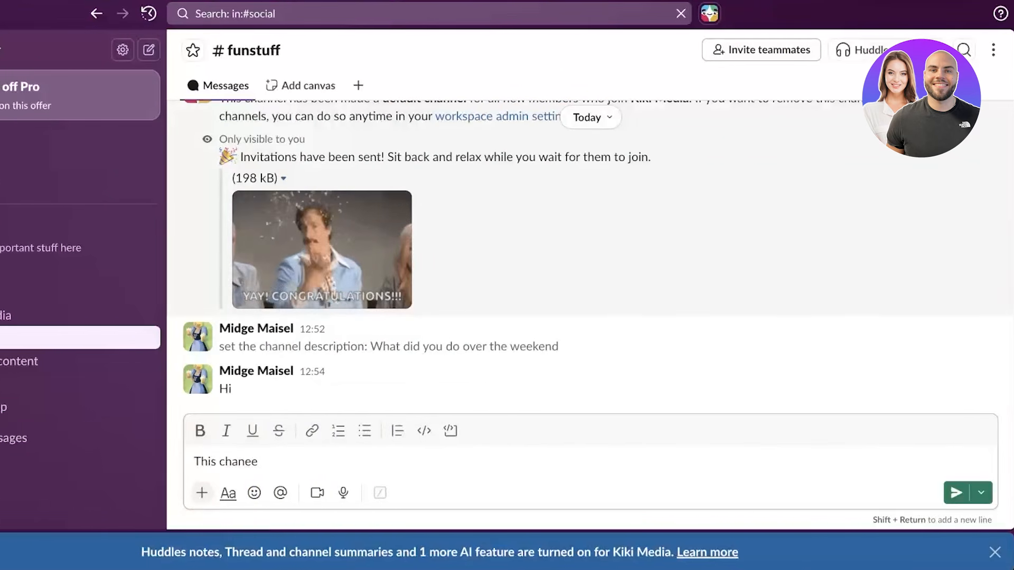
{"action": "type", "text": " is all about fun"}
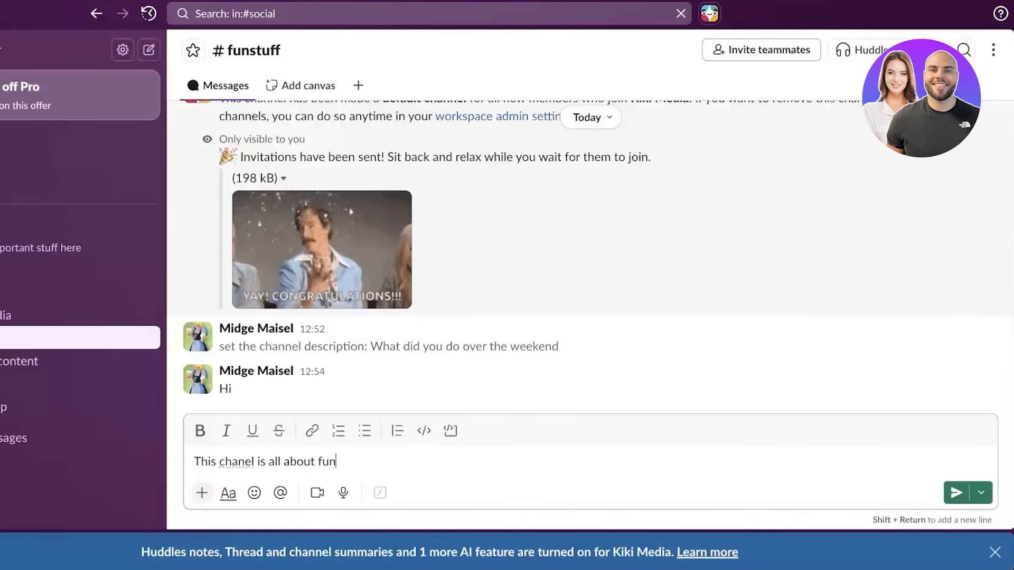
{"action": "key", "text": "Return"}
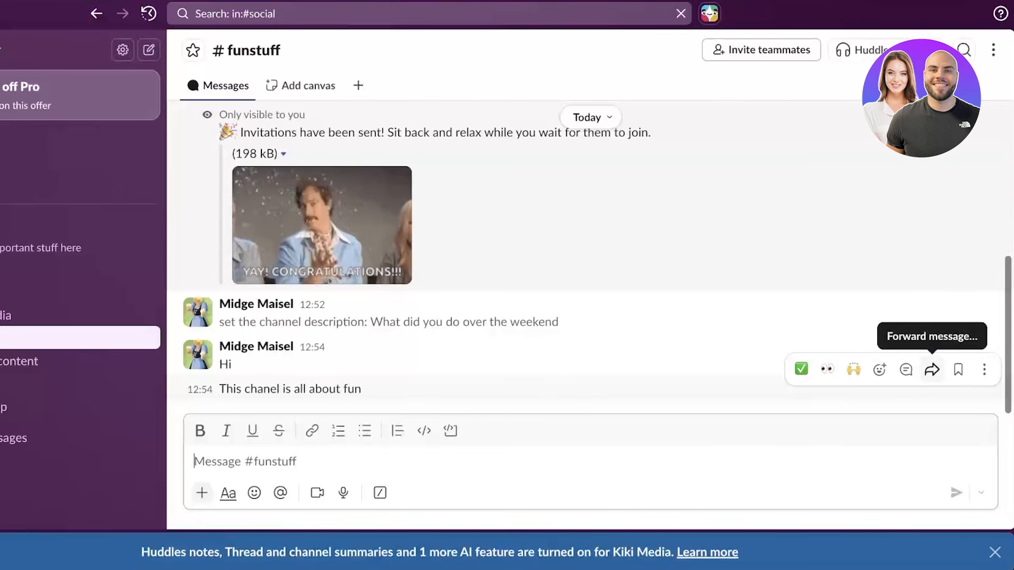
- Bring up and dismiss the latest message's more-actions menu
{"action": "left_click", "coordinate": [984, 369]}
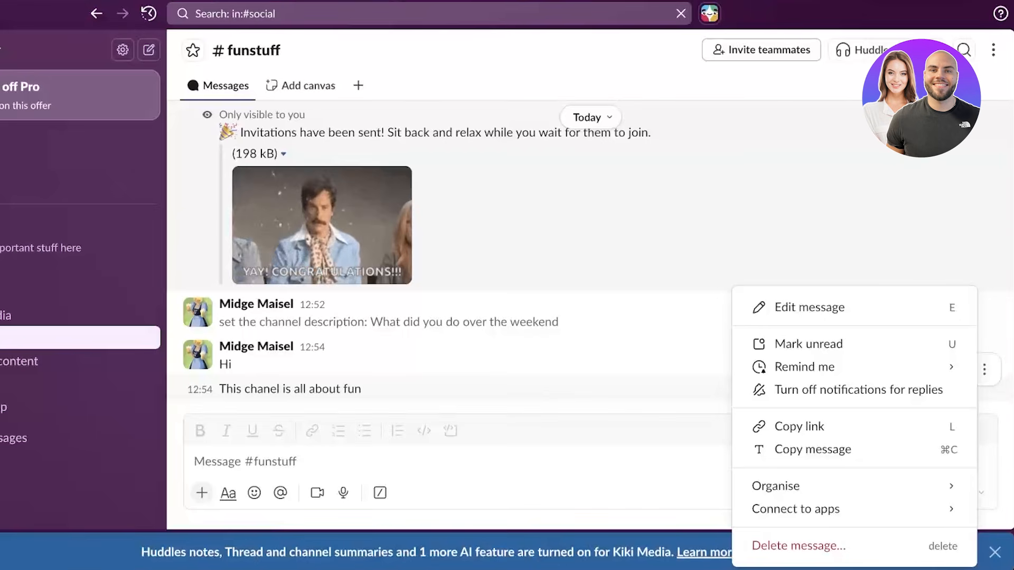
{"action": "mouse_move", "coordinate": [844, 367]}
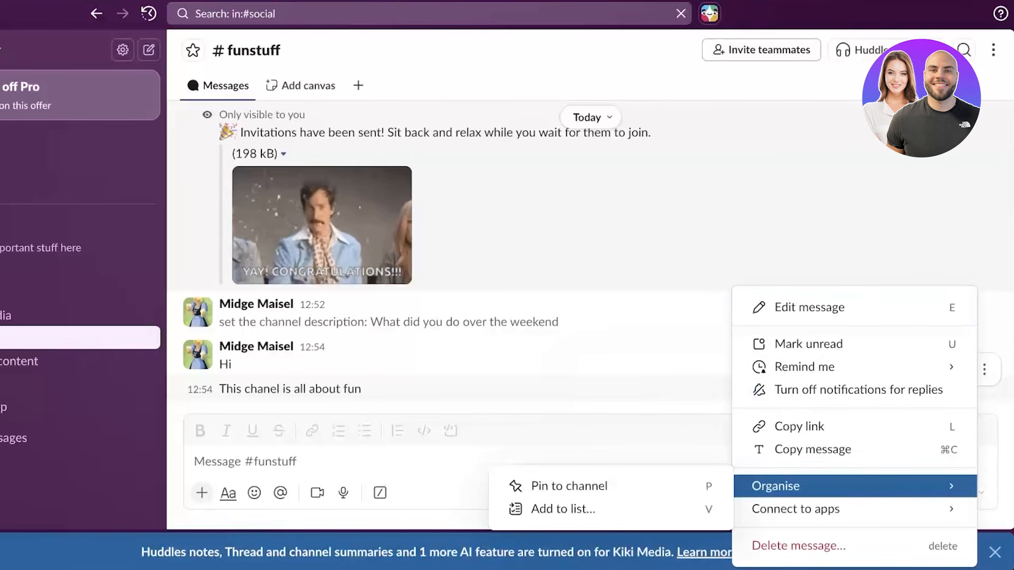
{"action": "key", "text": "Escape"}
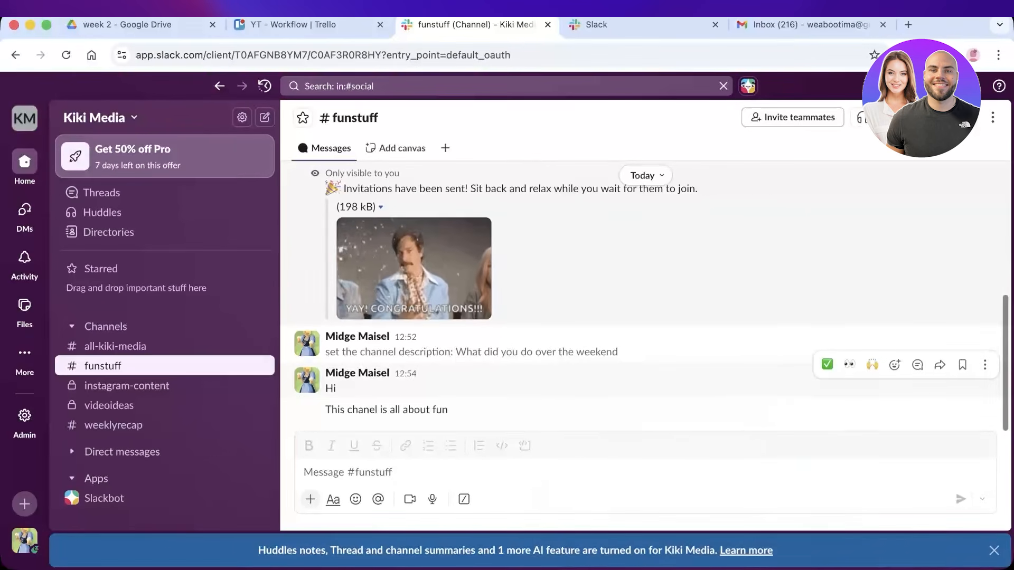